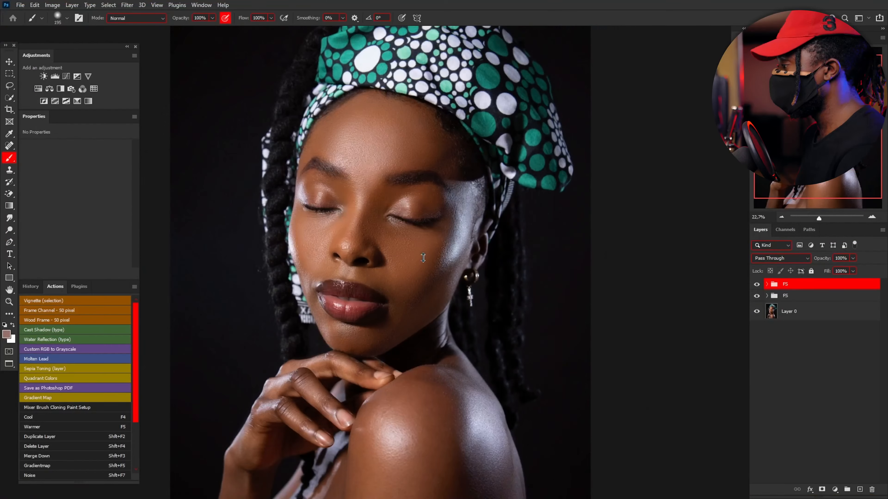
pyautogui.scroll(6, 378, 204)
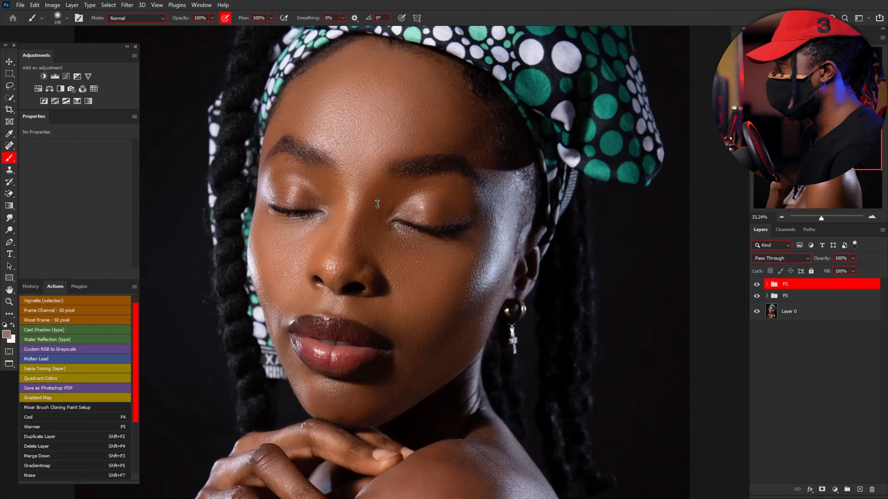
pyautogui.scroll(-4, 379, 204)
pyautogui.scroll(3, 379, 204)
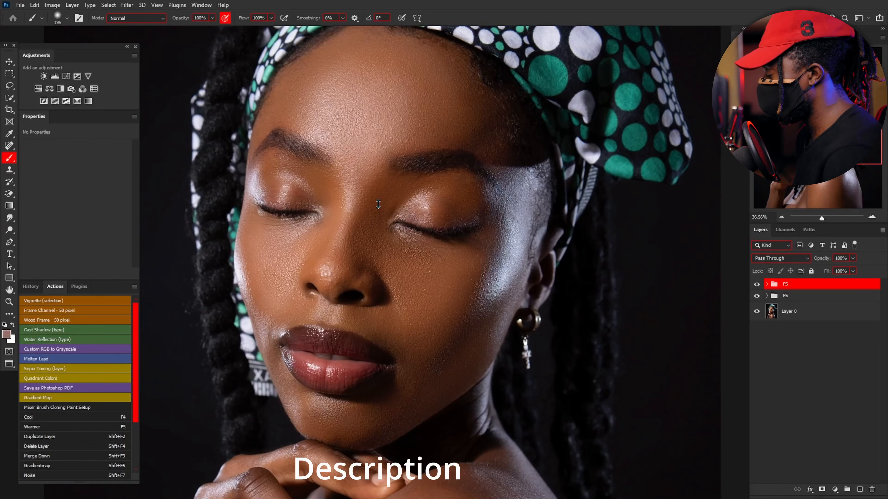
pyautogui.scroll(1, 378, 204)
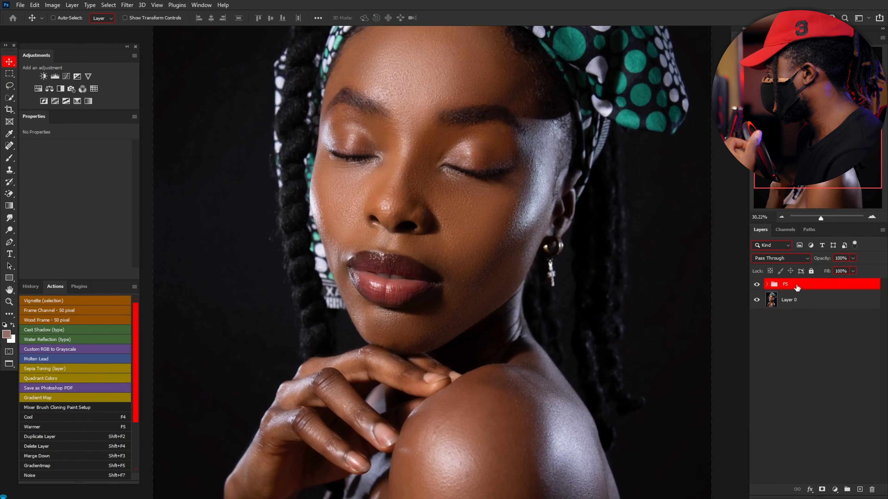
# Step: Add a new layer above the FS group and fill it with 50% Gray in Normal mode at 100% opacity
pyautogui.click(860, 490)
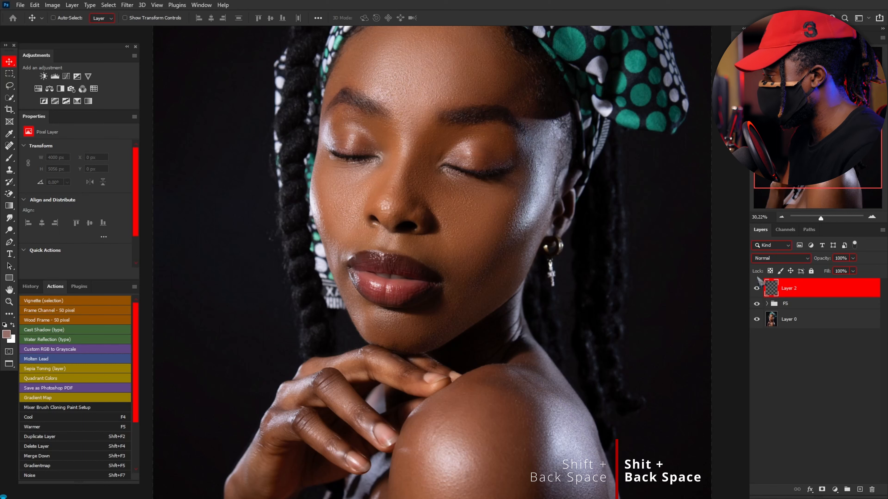
pyautogui.hotkey('shift', 'BackSpace')
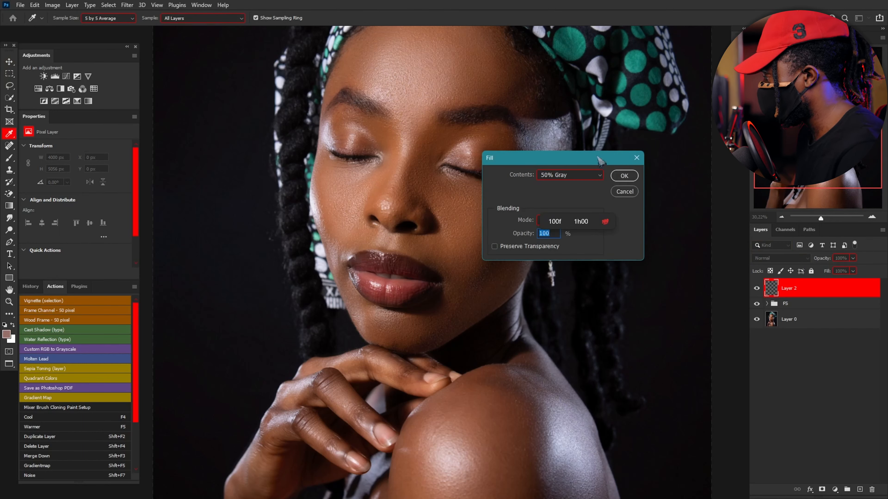
pyautogui.click(596, 176)
pyautogui.click(568, 254)
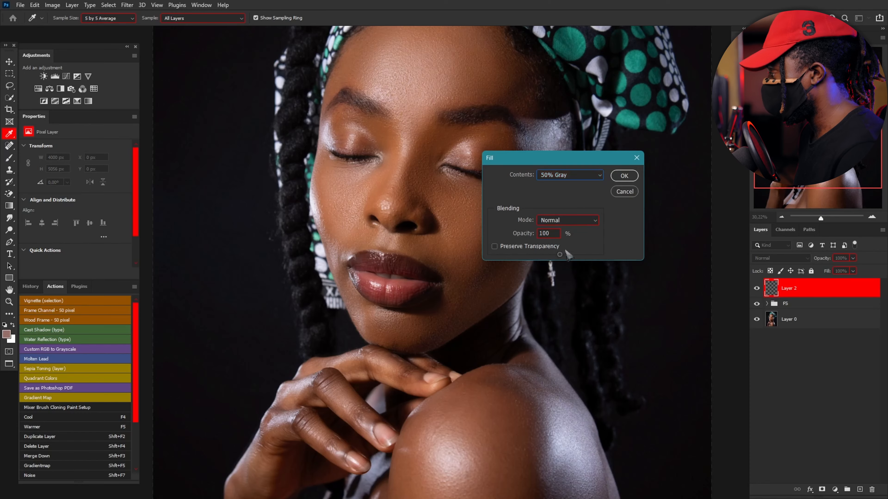
pyautogui.click(624, 176)
# Step: Set the gray layer's blend mode to Soft Light and rename the layer D
pyautogui.press('v')
pyautogui.click(779, 258)
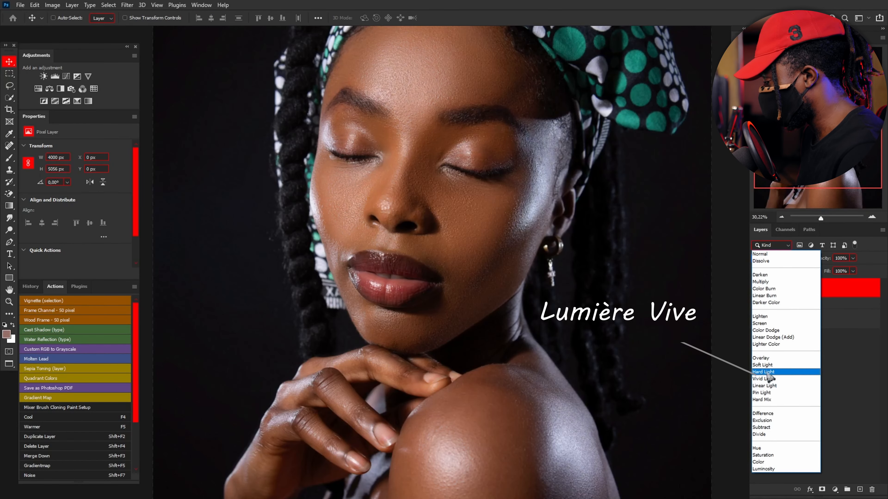
pyautogui.click(763, 364)
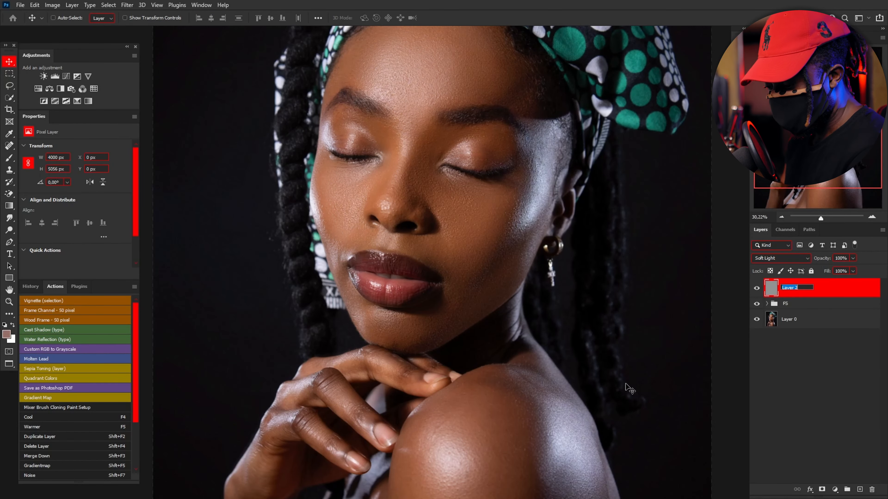
pyautogui.write('D')
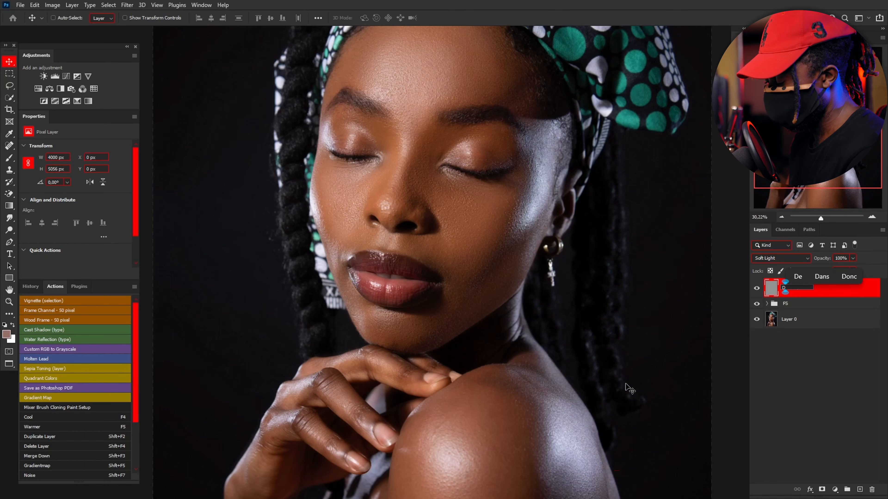
pyautogui.press('Return')
# Step: Duplicate layer D, place the copy beneath the original, and rename it B
pyautogui.hotkey('ctrl', 'j')
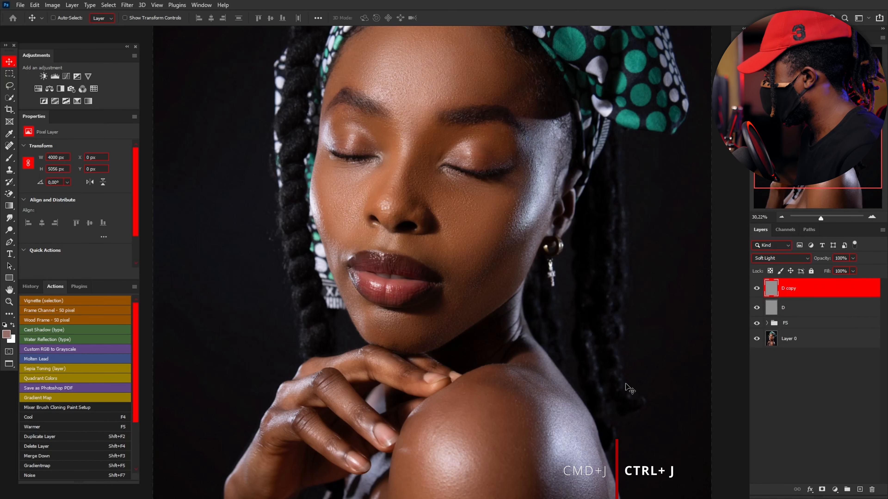
pyautogui.moveTo(807, 293); pyautogui.dragTo(800, 315)
pyautogui.doubleClick(789, 308)
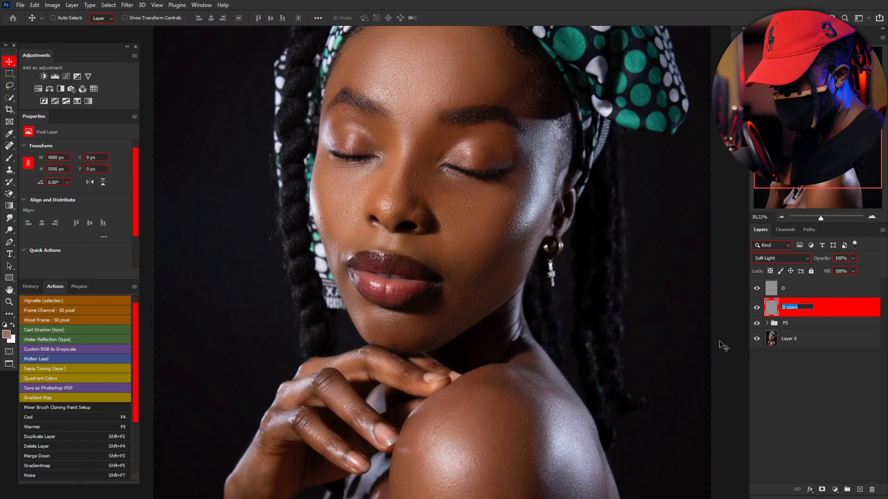
pyautogui.write('B')
pyautogui.press('Return')
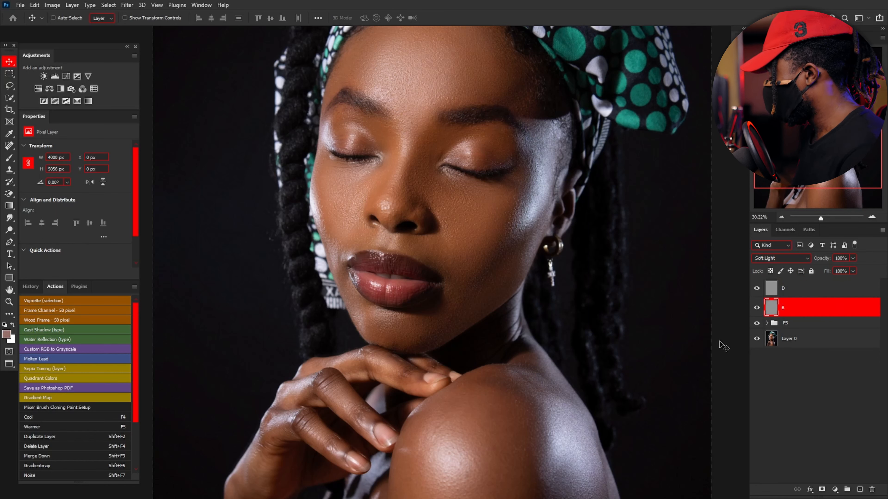
# Step: Group layers D and B into a group named DB and collapse it
pyautogui.click(770, 286)
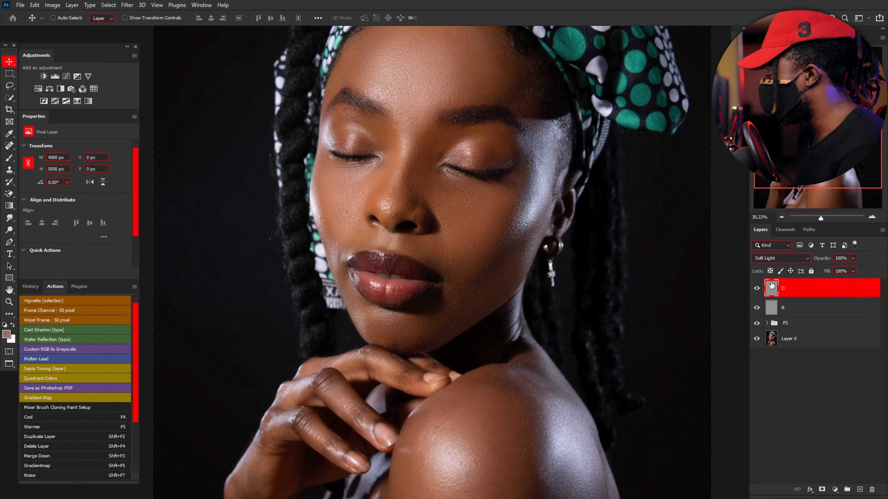
pyautogui.click(799, 312)
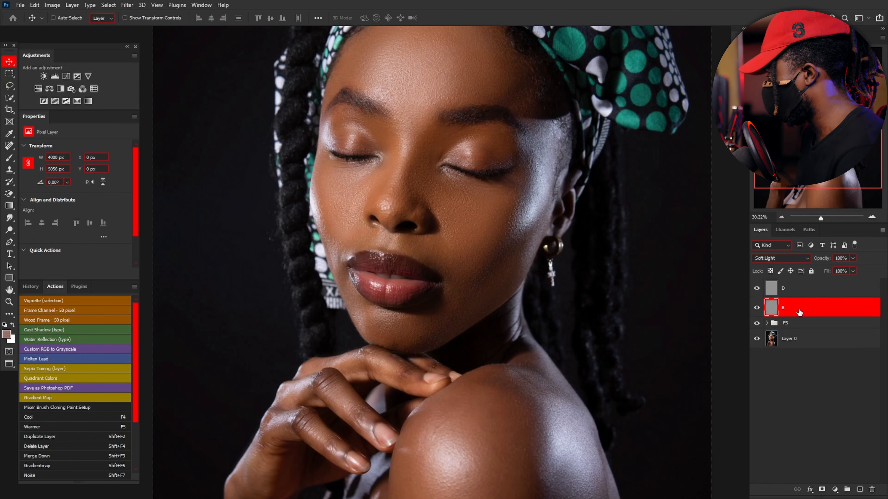
pyautogui.keyDown('shift'); pyautogui.click(790, 293); pyautogui.keyUp('shift')
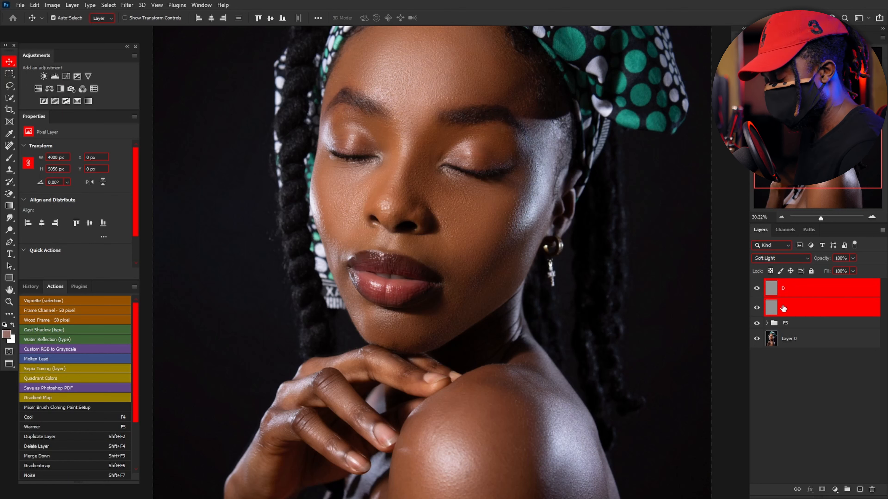
pyautogui.hotkey('ctrl', 'g')
pyautogui.doubleClick(798, 284)
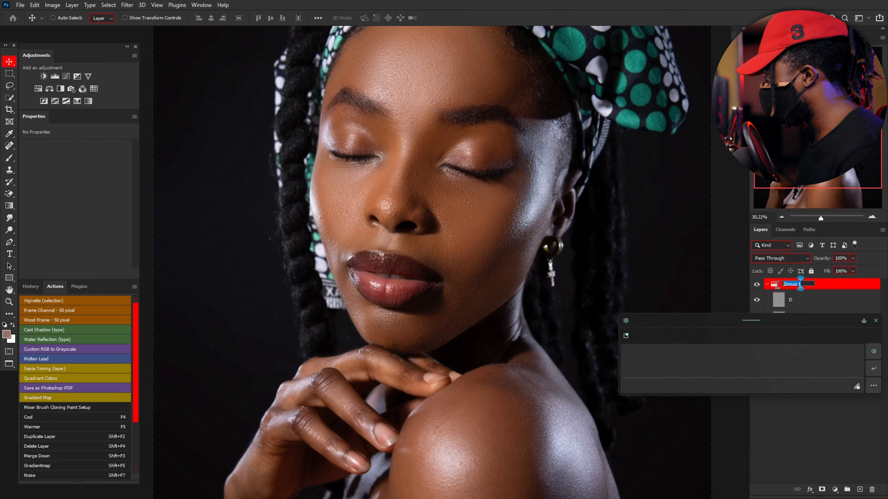
pyautogui.write('DB')
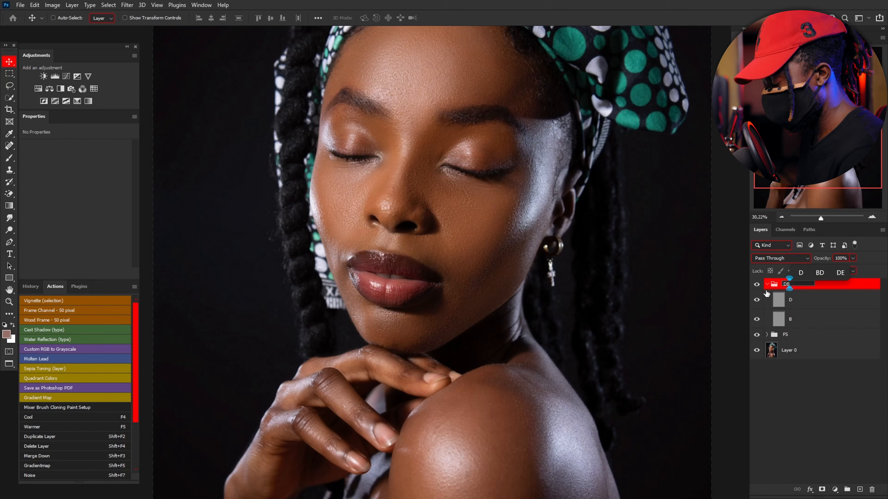
pyautogui.press('Return')
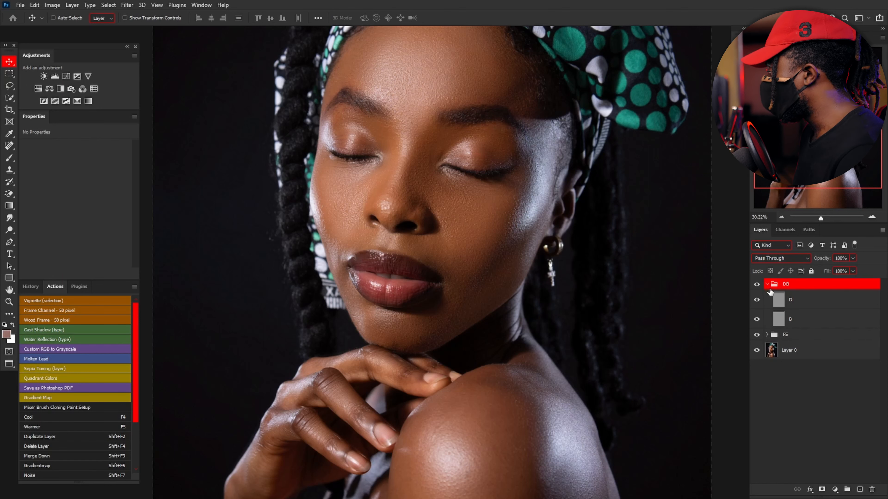
pyautogui.click(767, 284)
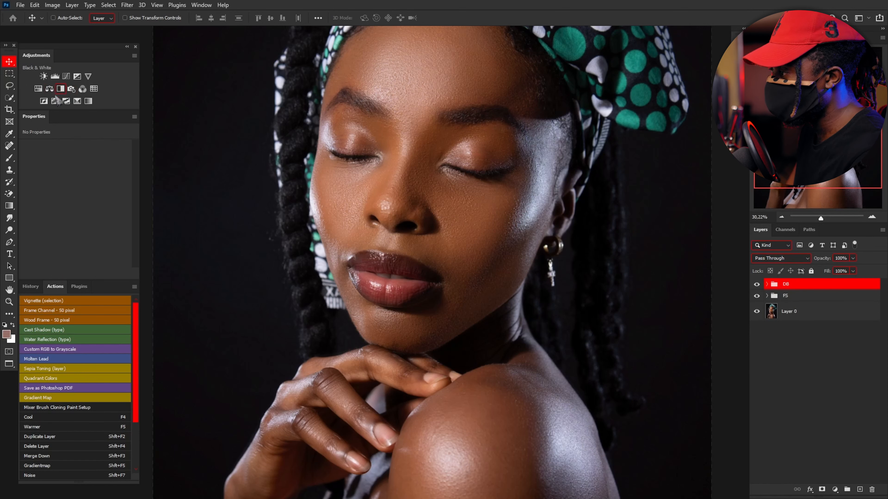
# Step: Add a Black & White adjustment layer above the DB group with Reds at -34 and Yellows at 26
pyautogui.click(834, 490)
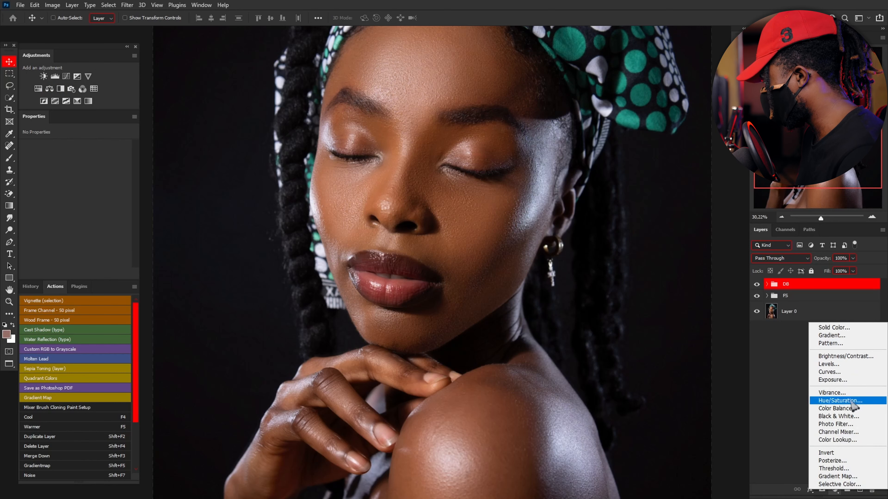
pyautogui.click(838, 416)
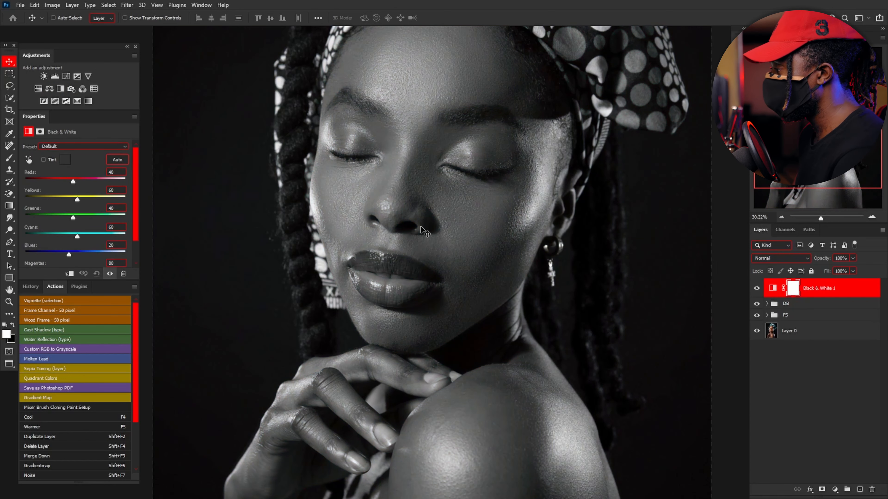
pyautogui.scroll(-5, 419, 229)
pyautogui.scroll(3, 421, 227)
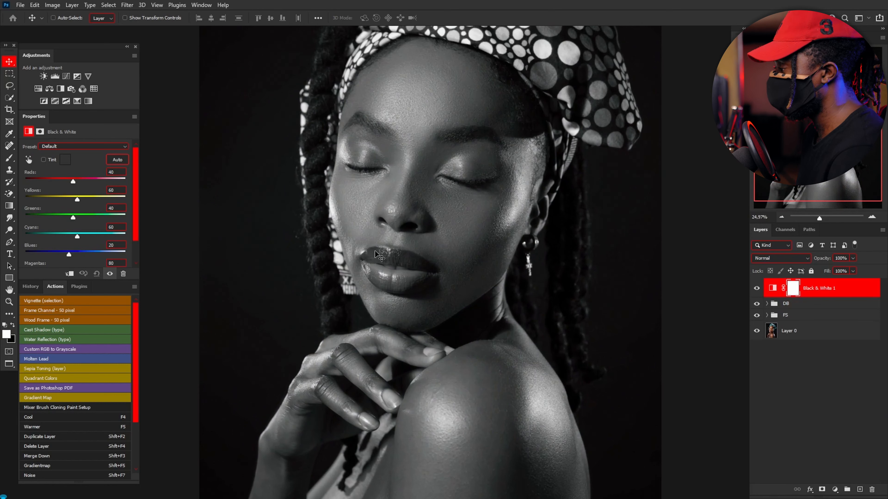
pyautogui.moveTo(73, 181); pyautogui.dragTo(68, 203)
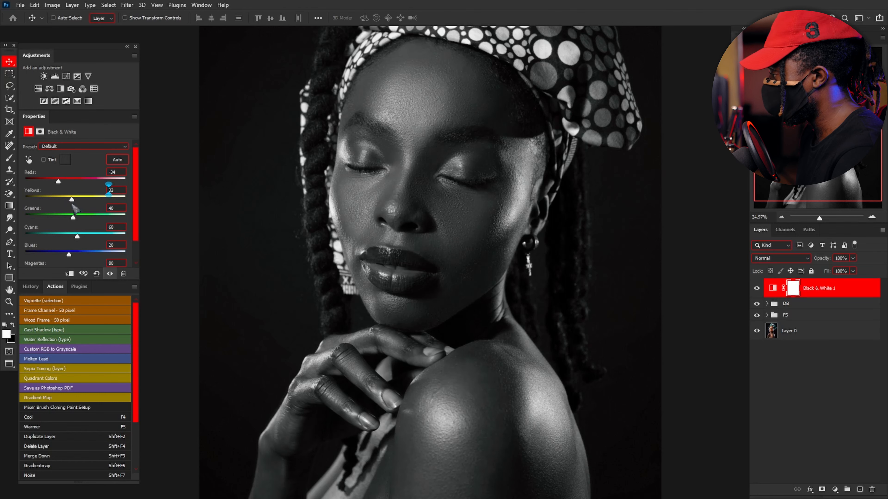
pyautogui.moveTo(72, 206); pyautogui.dragTo(73, 207)
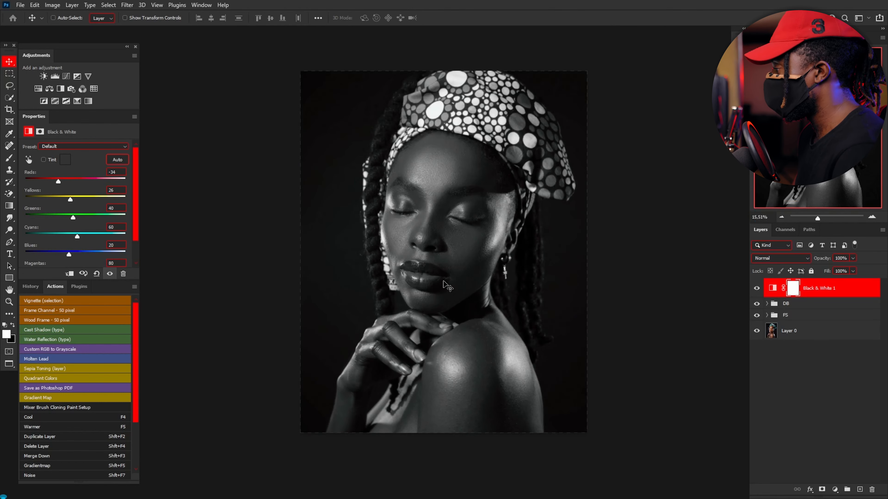
# Step: Configure the Dodge tool with the Midtones range and 5% exposure
pyautogui.scroll(-2, 421, 267)
pyautogui.scroll(3, 421, 267)
pyautogui.scroll(-2, 421, 267)
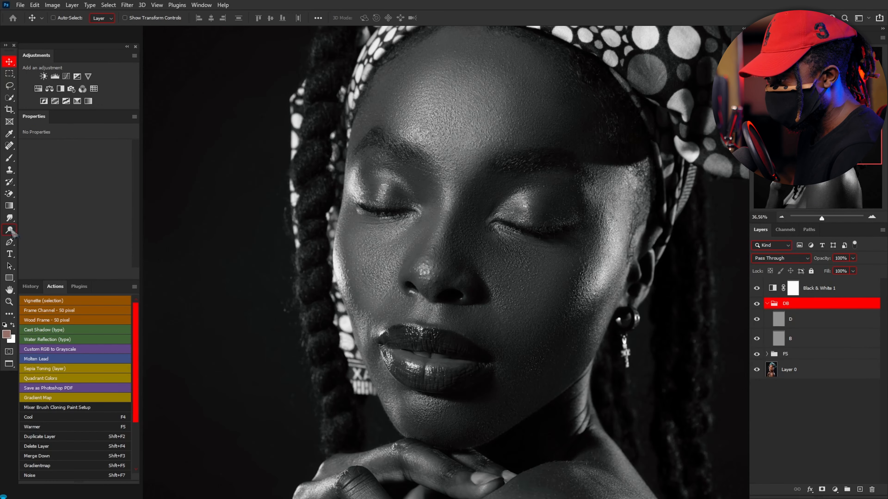
pyautogui.click(9, 230)
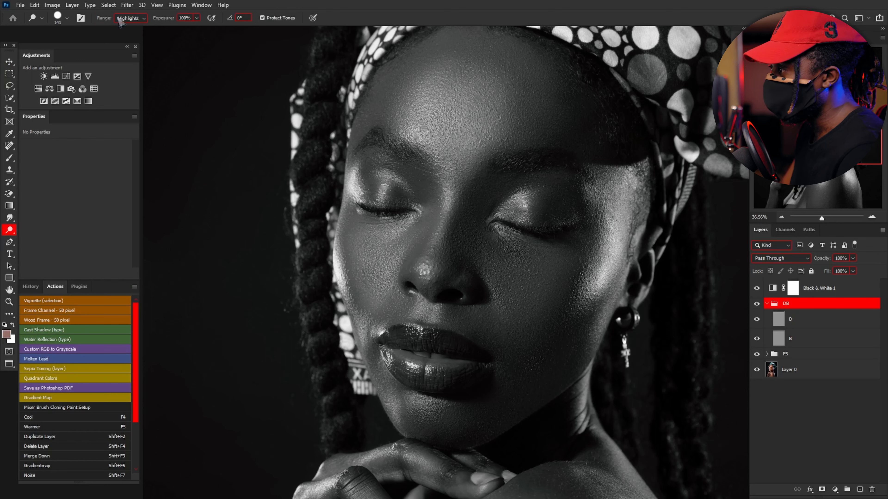
pyautogui.click(131, 20)
pyautogui.click(129, 35)
pyautogui.click(185, 18)
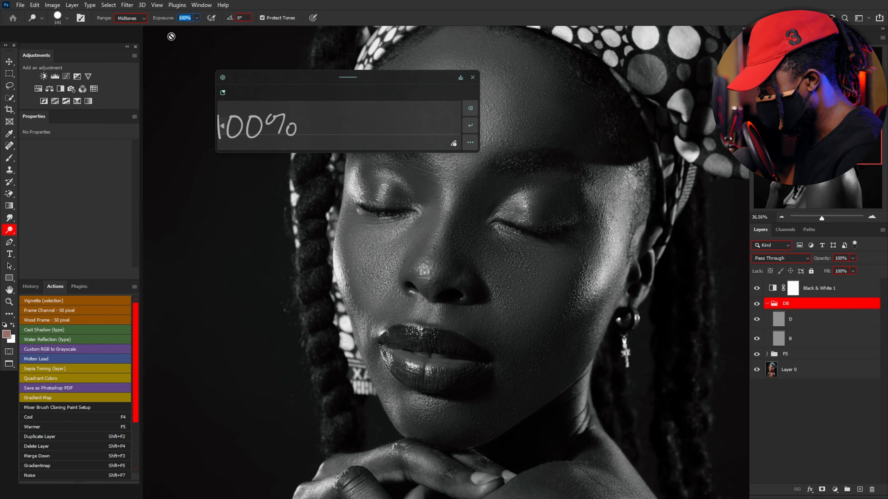
pyautogui.write('5')
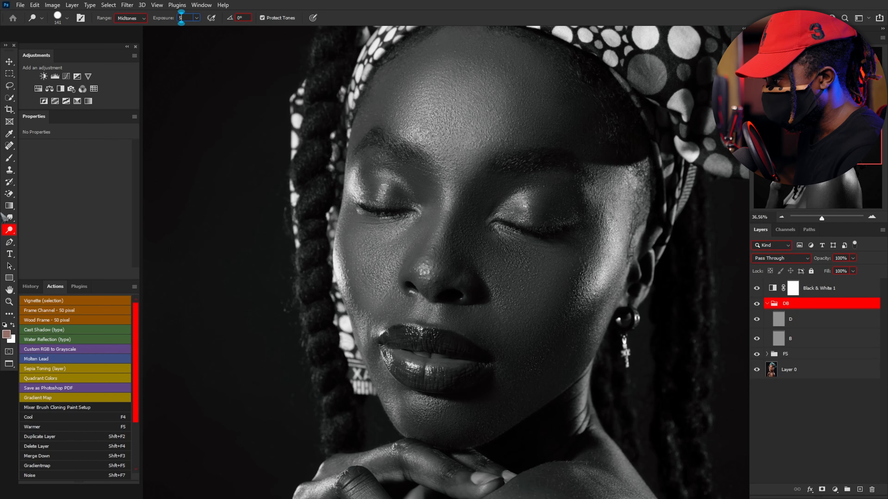
# Step: Configure the Burn tool with the Midtones range and 3% exposure
pyautogui.rightClick(10, 231)
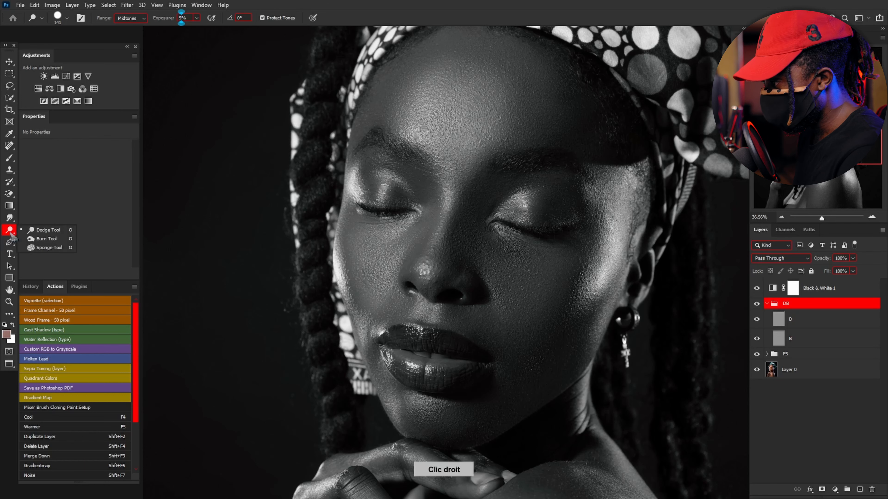
pyautogui.click(56, 239)
pyautogui.rightClick(10, 231)
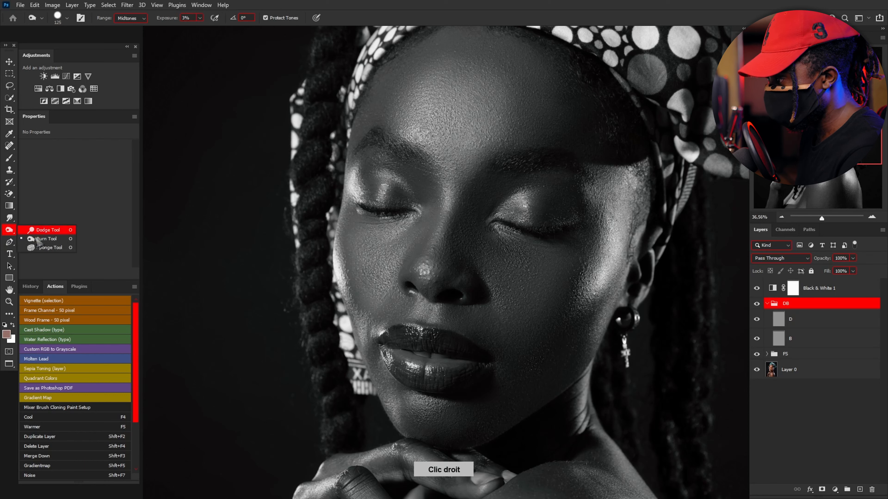
pyautogui.click(53, 240)
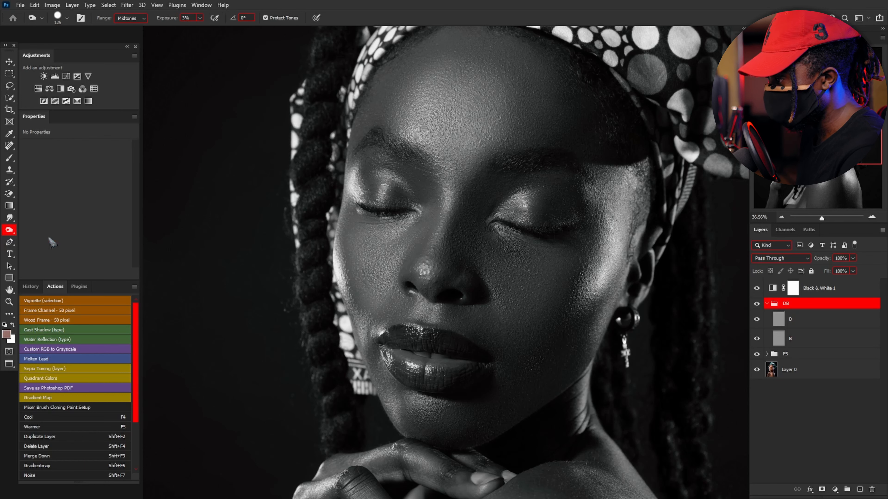
pyautogui.click(144, 18)
pyautogui.click(132, 35)
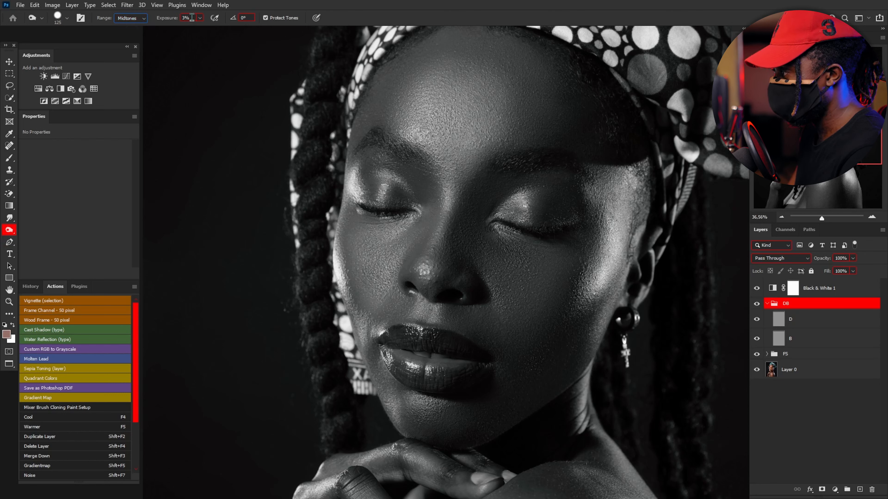
pyautogui.click(187, 18)
pyautogui.write('4')
pyautogui.press('BackSpace')
pyautogui.write('3')
pyautogui.press('Return')
# Step: Select layer B and burn the shadows around the forehead, eyebrows and inner eye corners, resizing the brush for each area
pyautogui.click(773, 346)
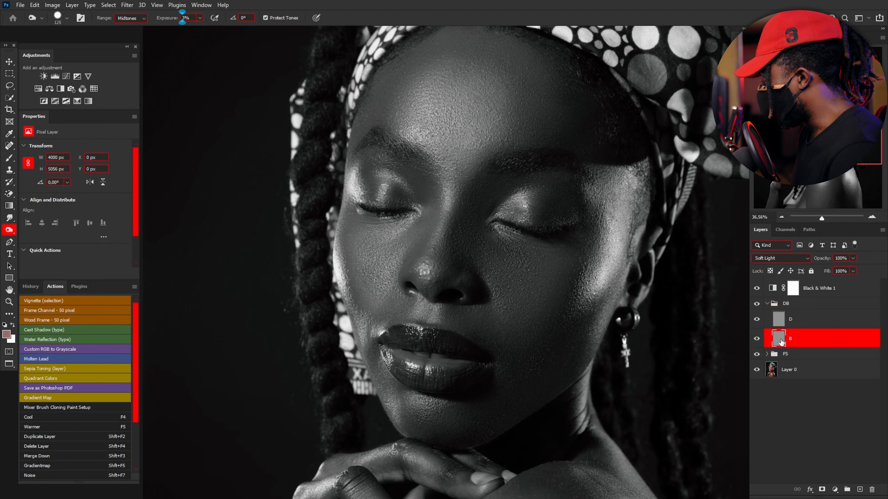
pyautogui.scroll(-3, 671, 241)
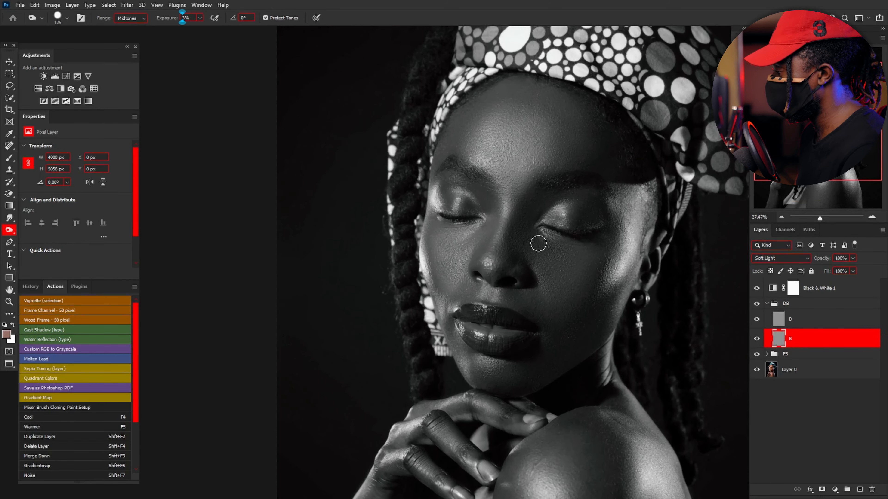
pyautogui.moveTo(526, 213); pyautogui.dragTo(444, 227)
pyautogui.scroll(3, 467, 217)
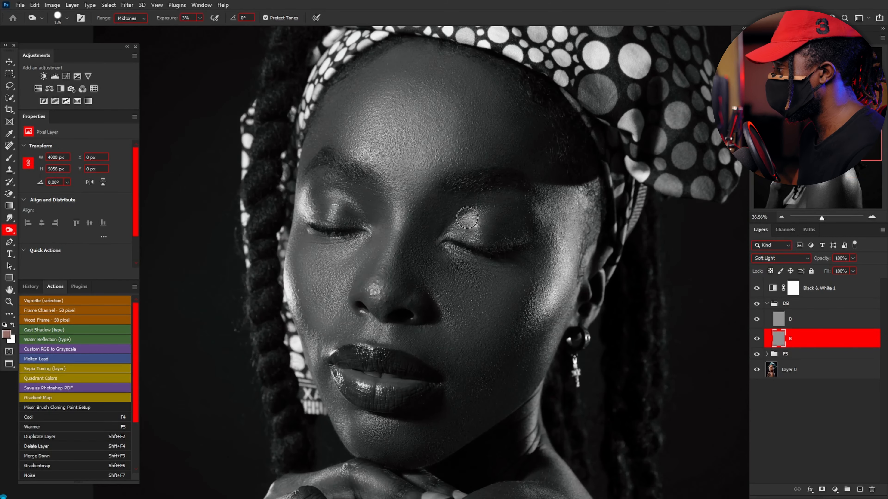
pyautogui.moveTo(302, 139); pyautogui.dragTo(324, 153)
pyautogui.moveTo(391, 196); pyautogui.dragTo(397, 197)
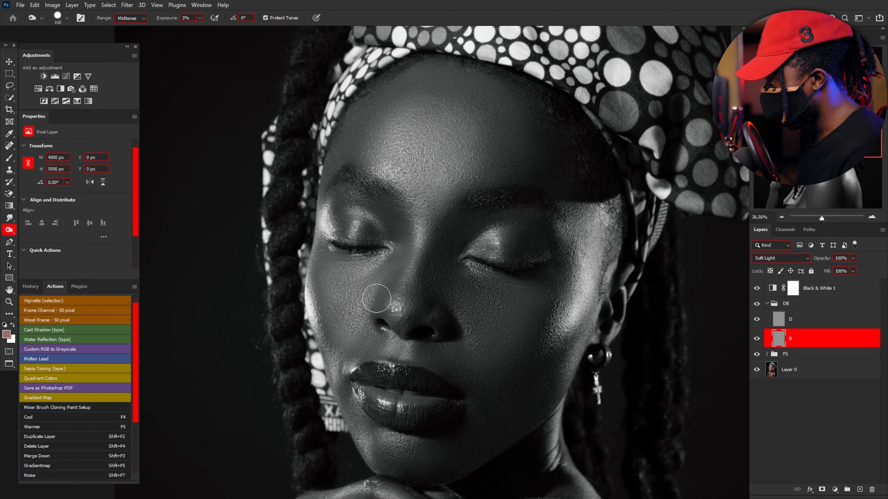
pyautogui.keyDown('alt'); pyautogui.rightClick(379, 198); pyautogui.keyUp('alt')
pyautogui.keyDown('alt'); pyautogui.rightClick(493, 209); pyautogui.keyUp('alt')
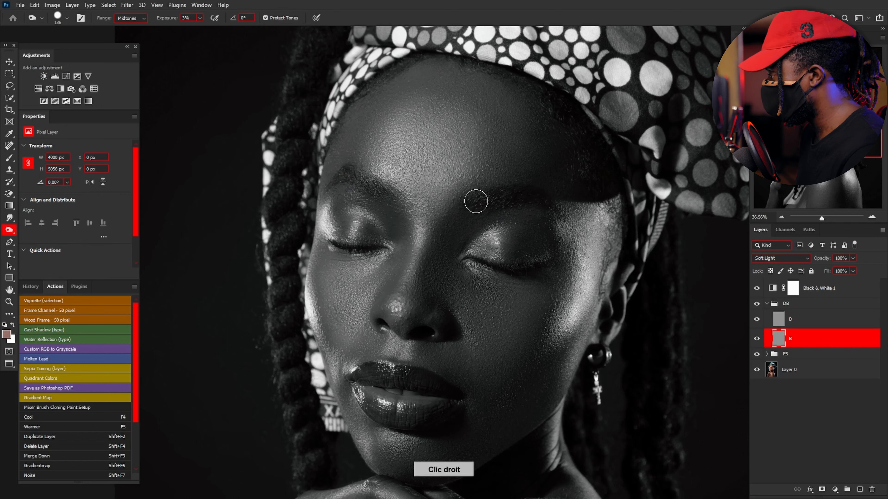
pyautogui.keyDown('alt'); pyautogui.rightClick(492, 217); pyautogui.keyUp('alt')
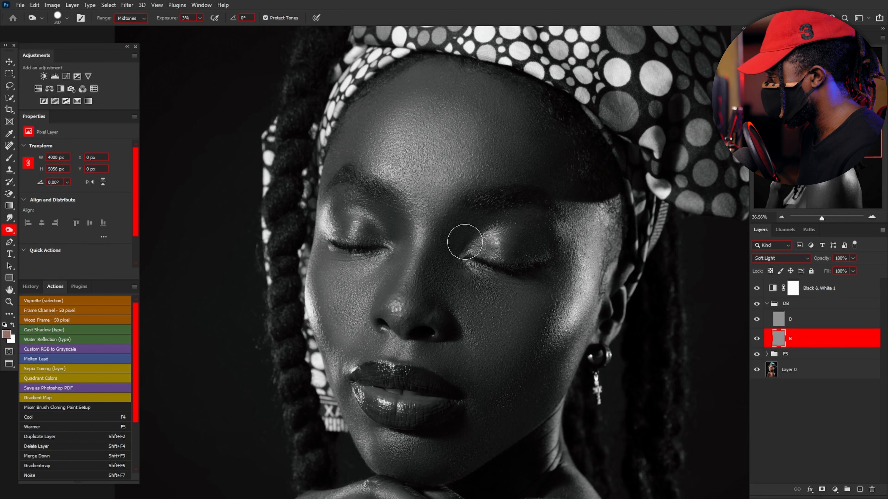
# Step: Burn the shadows along the nose, nostrils and beneath the eye on layer B, using smaller brushes for the finer areas
pyautogui.keyDown('alt'); pyautogui.rightClick(436, 272); pyautogui.keyUp('alt')
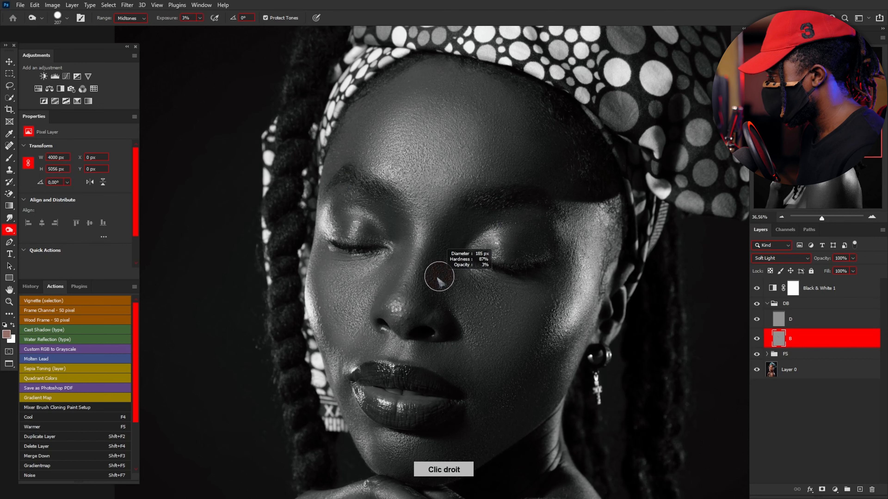
pyautogui.keyDown('alt'); pyautogui.rightClick(430, 288); pyautogui.keyUp('alt')
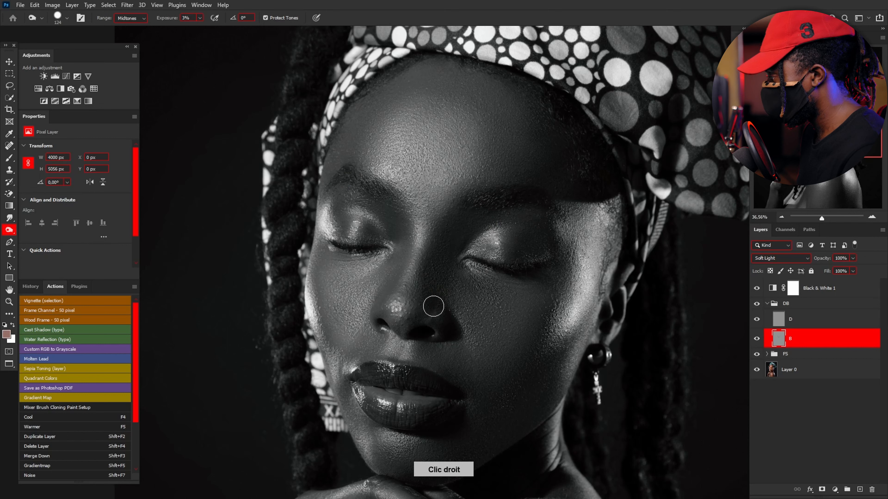
pyautogui.keyDown('alt'); pyautogui.rightClick(379, 309); pyautogui.keyUp('alt')
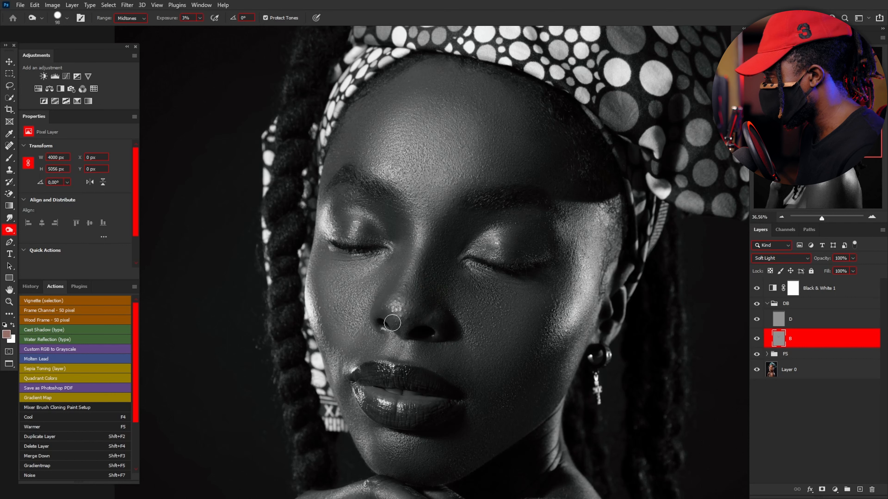
pyautogui.keyDown('alt'); pyautogui.rightClick(432, 320); pyautogui.keyUp('alt')
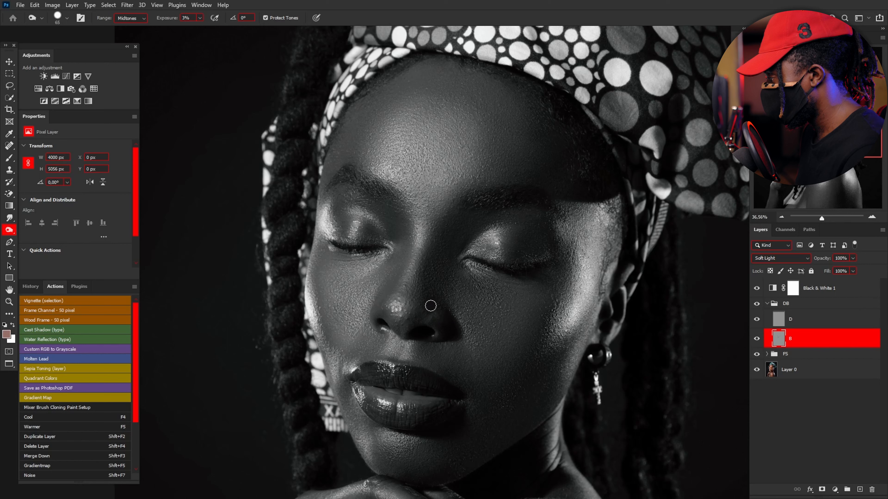
pyautogui.keyDown('alt'); pyautogui.rightClick(479, 320); pyautogui.keyUp('alt')
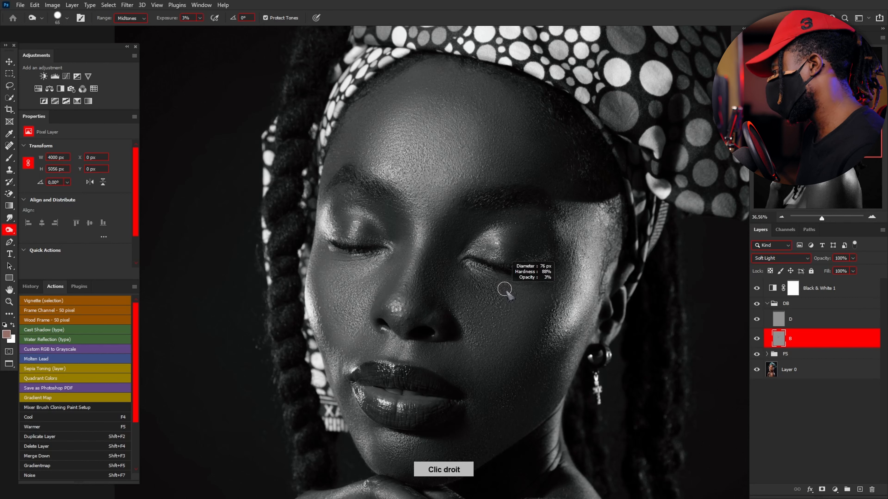
# Step: Hide and show layer B to compare the portrait before and after burning
pyautogui.click(756, 339)
pyautogui.click(757, 339)
pyautogui.click(756, 339)
pyautogui.click(756, 339)
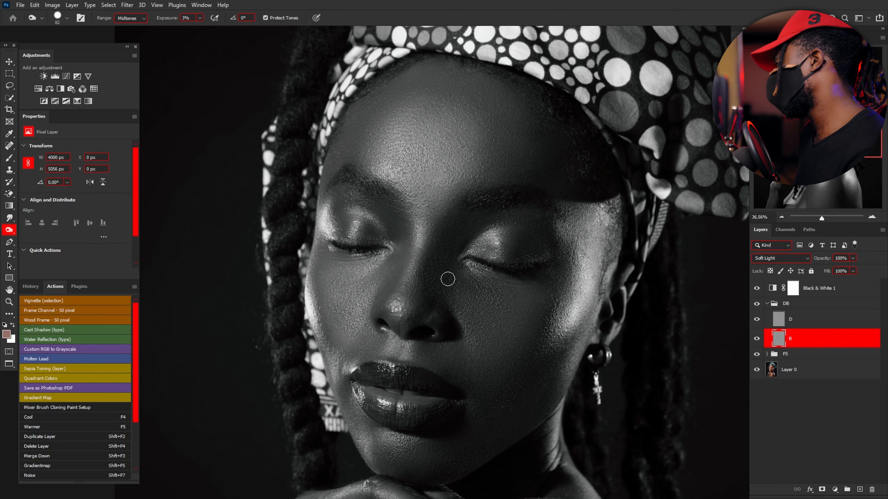
# Step: Burn the broad shadow areas of the face and the cheek beside the ear, with the brush reduced to about 200 px
pyautogui.scroll(-4, 448, 279)
pyautogui.scroll(3, 448, 279)
pyautogui.moveTo(386, 162)
pyautogui.mouseDown()
pyautogui.moveTo(365, 175)
pyautogui.moveTo(381, 142)
pyautogui.moveTo(369, 158)
pyautogui.moveTo(404, 123)
pyautogui.moveTo(401, 130)
pyautogui.moveTo(439, 113)
pyautogui.moveTo(367, 144)
pyautogui.moveTo(356, 170)
pyautogui.moveTo(453, 123)
pyautogui.moveTo(431, 110)
pyautogui.moveTo(505, 136)
pyautogui.moveTo(466, 112)
pyautogui.moveTo(507, 161)
pyautogui.moveTo(489, 187)
pyautogui.moveTo(498, 144)
pyautogui.moveTo(506, 201)
pyautogui.moveTo(520, 165)
pyautogui.moveTo(462, 118)
pyautogui.moveTo(490, 126)
pyautogui.moveTo(510, 191)
pyautogui.moveTo(521, 176)
pyautogui.moveTo(449, 104)
pyautogui.moveTo(426, 103)
pyautogui.moveTo(360, 154)
pyautogui.moveTo(429, 111)
pyautogui.moveTo(524, 133)
pyautogui.moveTo(533, 192)
pyautogui.moveTo(567, 209)
pyautogui.moveTo(596, 209)
pyautogui.mouseUp()
pyautogui.scroll(-6, 595, 209)
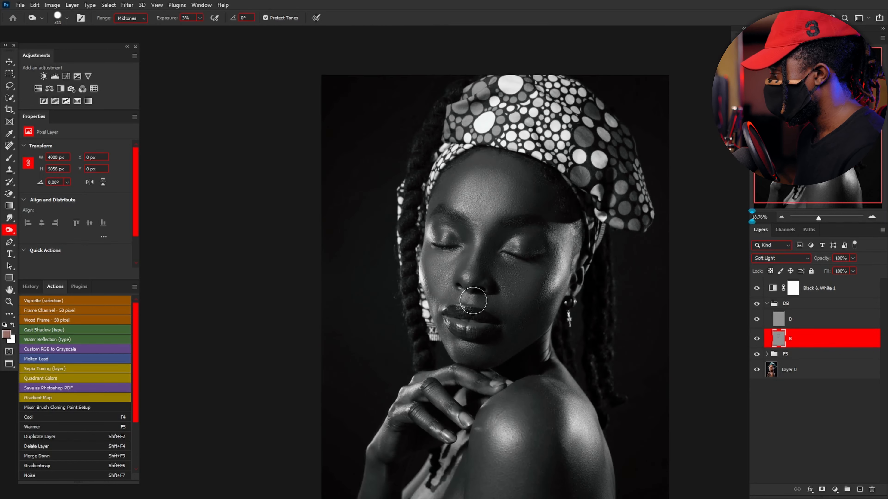
pyautogui.scroll(7, 473, 301)
pyautogui.keyDown('alt'); pyautogui.rightClick(588, 285); pyautogui.keyUp('alt')
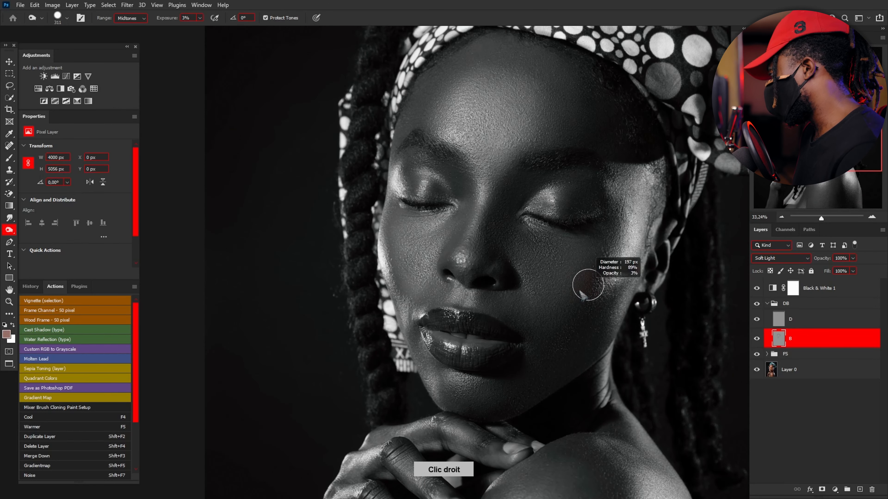
pyautogui.moveTo(612, 250)
pyautogui.mouseDown()
pyautogui.moveTo(593, 303)
pyautogui.moveTo(606, 272)
pyautogui.moveTo(577, 313)
pyautogui.moveTo(621, 276)
pyautogui.moveTo(566, 333)
pyautogui.moveTo(606, 267)
pyautogui.moveTo(608, 286)
pyautogui.mouseUp()
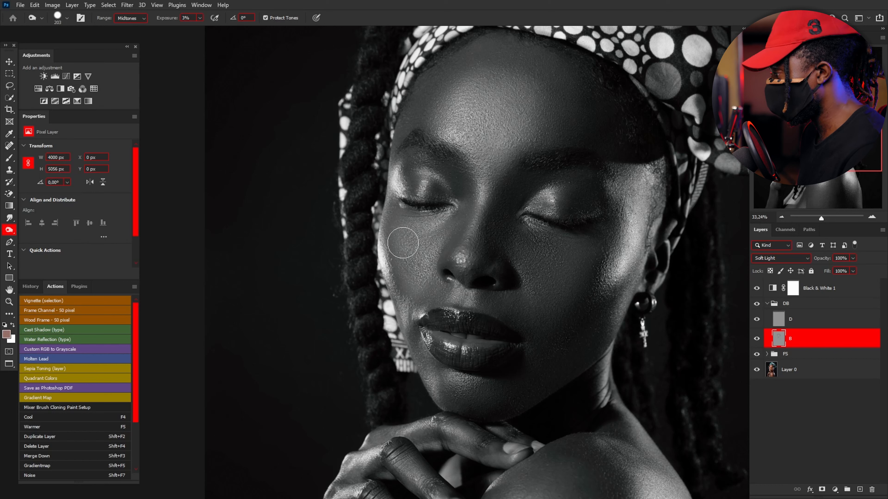
# Step: Burn the far edge of the cheek, the chin and the jawline, and compare the portrait with and without layer B
pyautogui.keyDown('alt'); pyautogui.rightClick(392, 232); pyautogui.keyUp('alt')
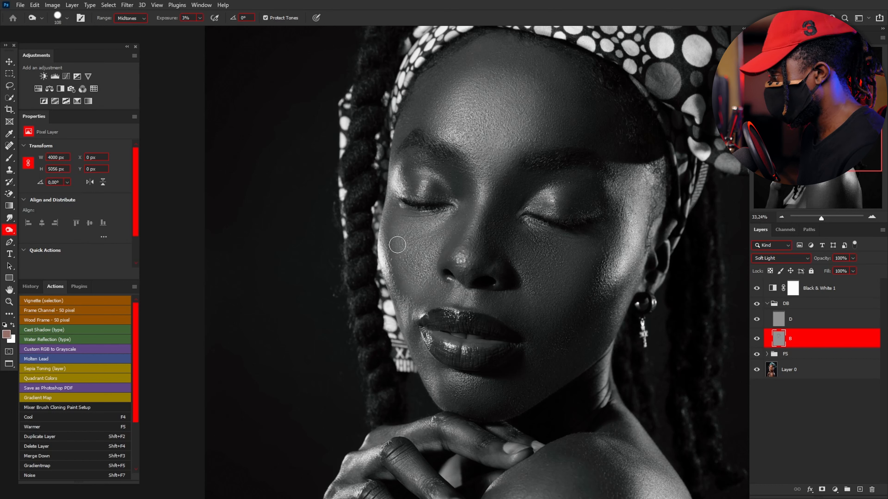
pyautogui.moveTo(445, 356); pyautogui.dragTo(413, 287)
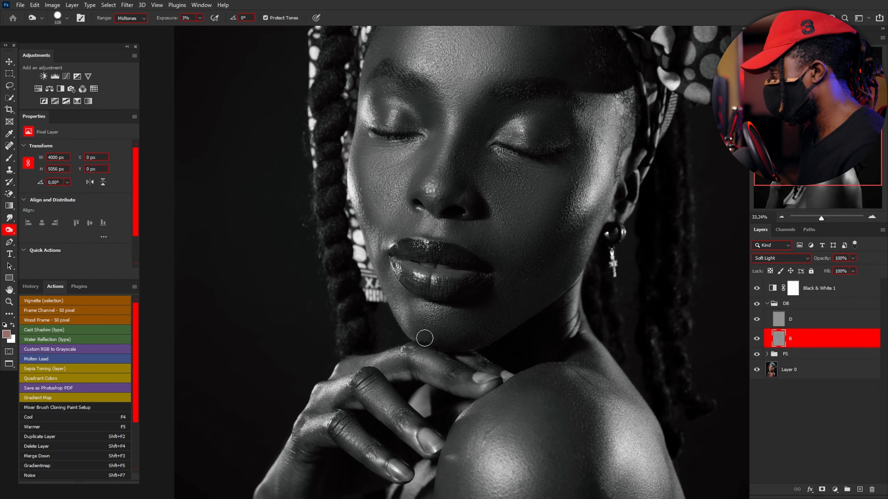
pyautogui.moveTo(511, 309)
pyautogui.mouseDown()
pyautogui.moveTo(471, 348)
pyautogui.moveTo(433, 363)
pyautogui.mouseUp()
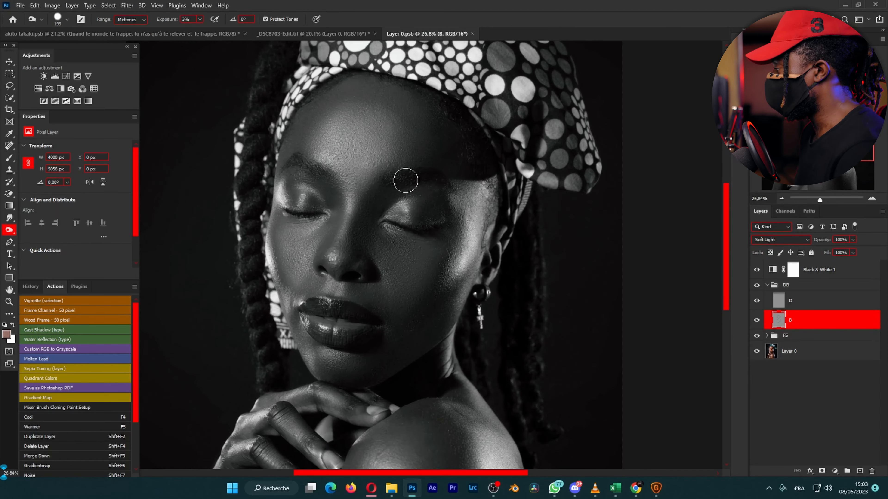
pyautogui.click(757, 322)
pyautogui.click(757, 322)
# Step: Select layer D and set the Dodge tool's exposure to 4%
pyautogui.click(810, 307)
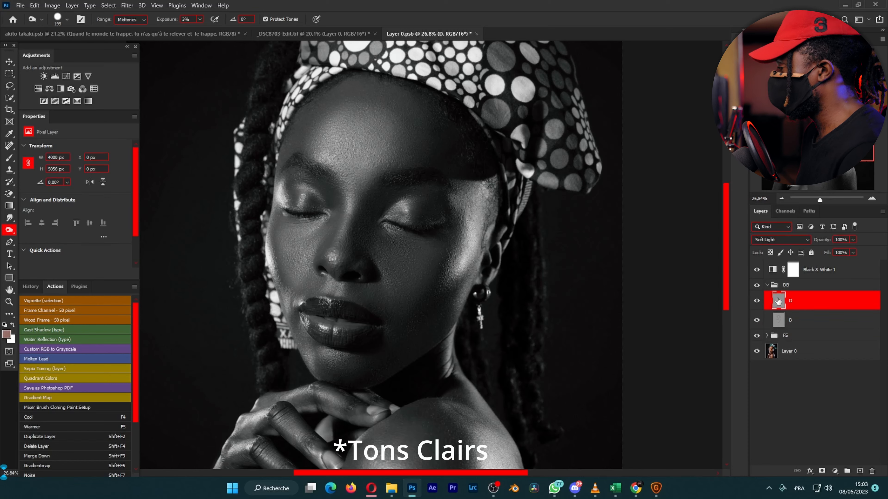
pyautogui.scroll(2, 372, 236)
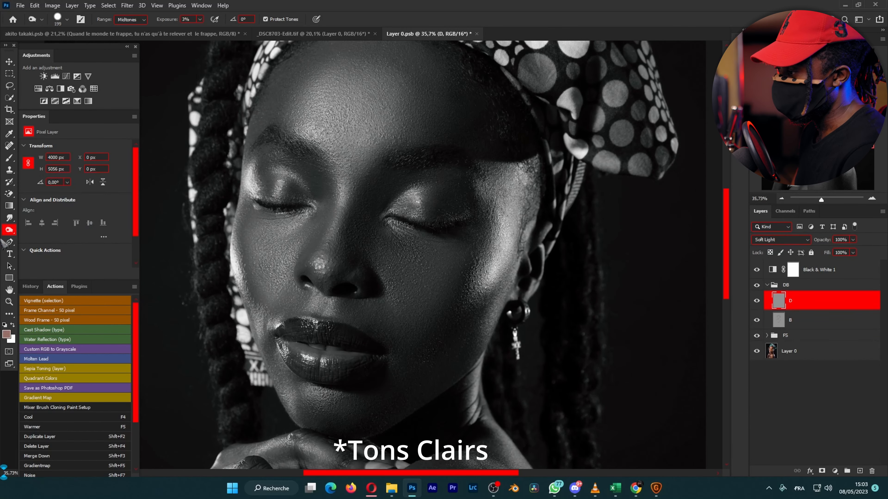
pyautogui.rightClick(10, 233)
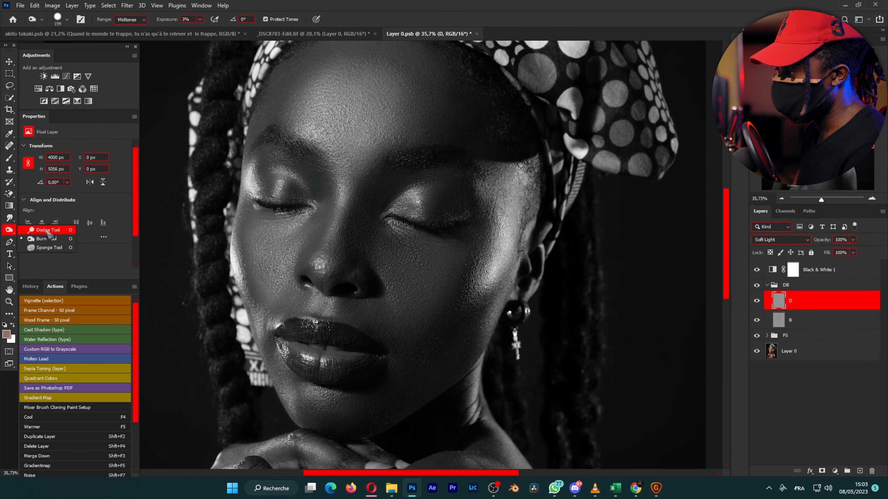
pyautogui.click(49, 231)
pyautogui.click(183, 19)
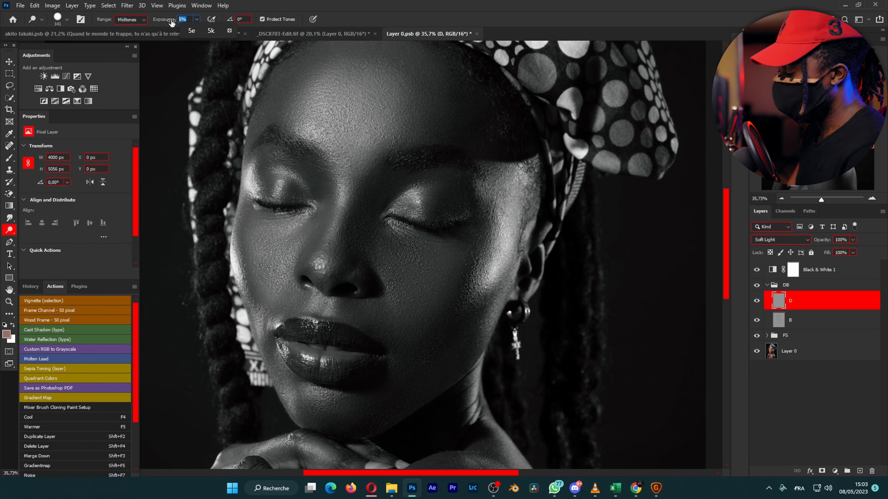
pyautogui.write('4')
pyautogui.press('Return')
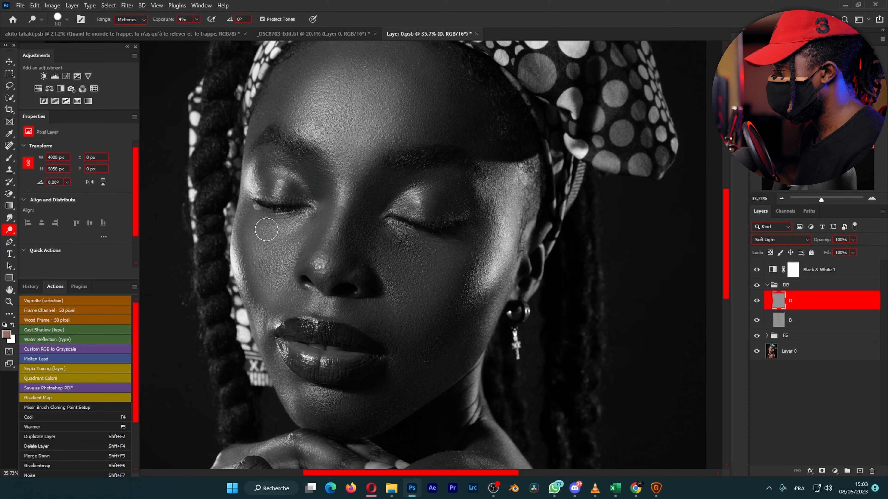
# Step: Dodge the highlights on the nose bridge, forehead and eyelids on layer D, adapting the brush size to each area
pyautogui.keyDown('alt'); pyautogui.rightClick(342, 207); pyautogui.keyUp('alt')
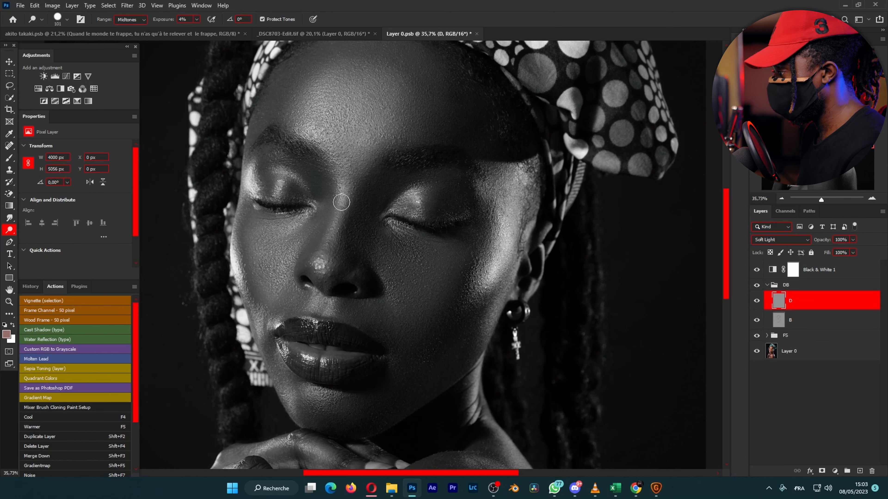
pyautogui.scroll(3, 341, 253)
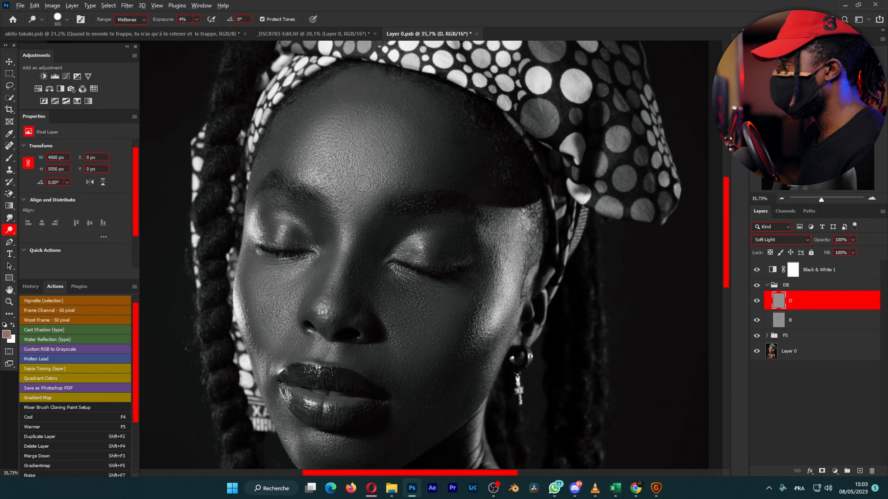
pyautogui.keyDown('alt'); pyautogui.rightClick(359, 177); pyautogui.keyUp('alt')
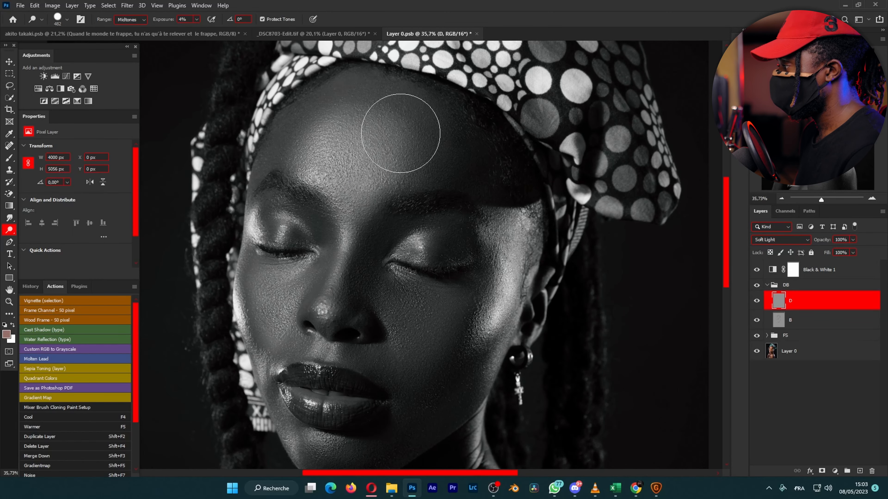
pyautogui.keyDown('alt'); pyautogui.rightClick(359, 202); pyautogui.keyUp('alt')
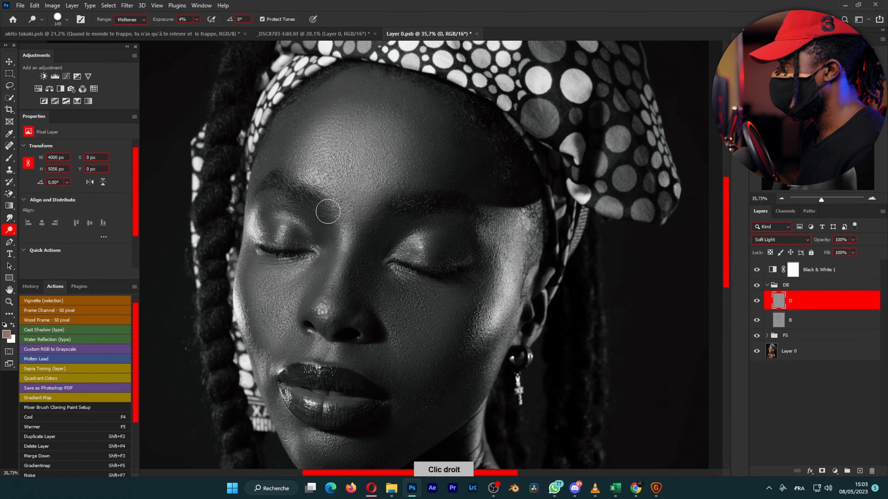
pyautogui.keyDown('alt'); pyautogui.rightClick(294, 256); pyautogui.keyUp('alt')
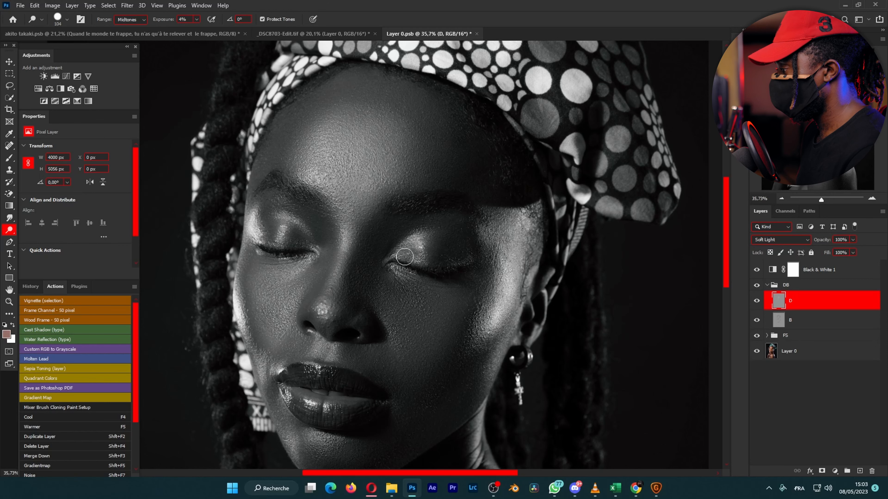
# Step: Dodge the highlights on the cheeks, under the eyes, on the nose and on the chin with resized brushes
pyautogui.moveTo(400, 284); pyautogui.dragTo(447, 214)
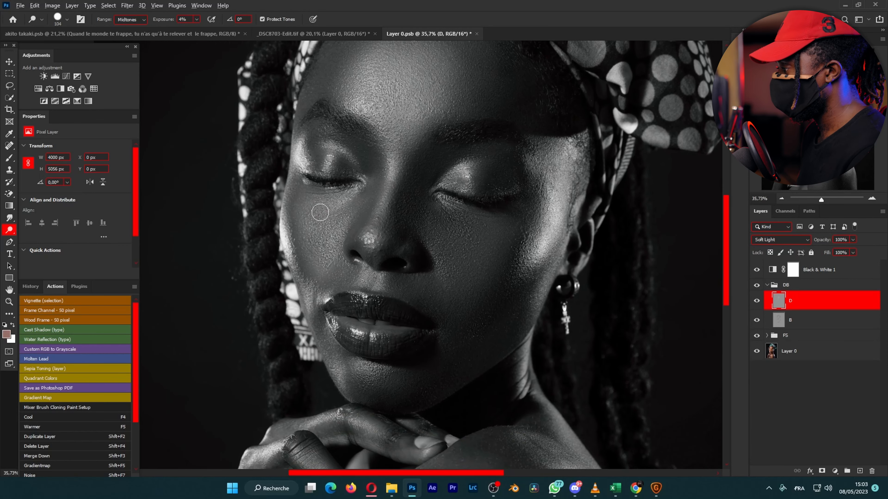
pyautogui.keyDown('alt'); pyautogui.rightClick(327, 215); pyautogui.keyUp('alt')
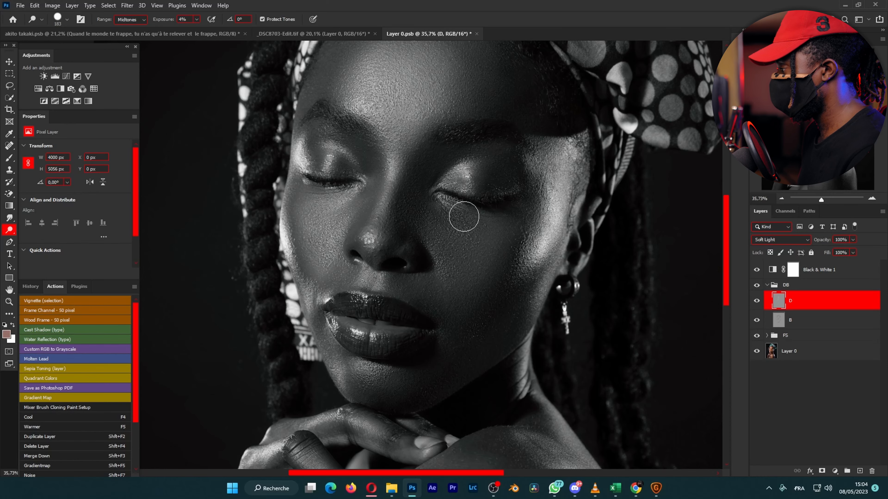
pyautogui.moveTo(456, 300); pyautogui.dragTo(464, 268)
pyautogui.keyDown('alt'); pyautogui.rightClick(390, 251); pyautogui.keyUp('alt')
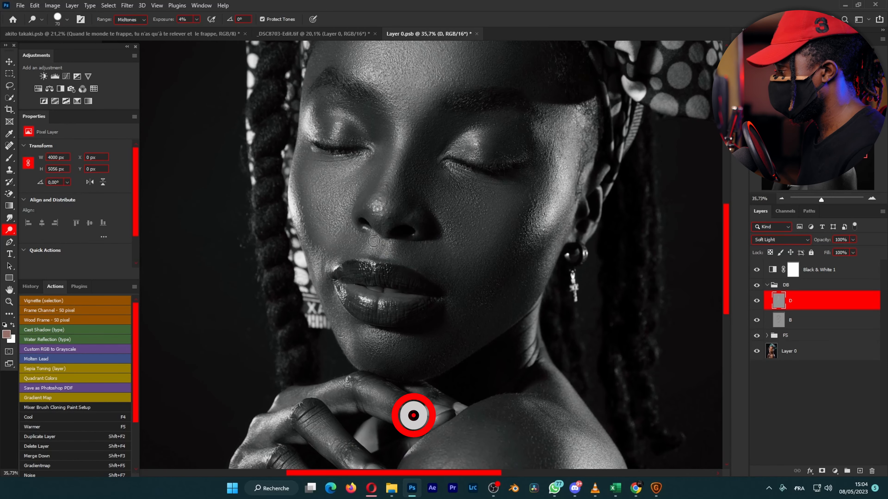
pyautogui.keyDown('alt'); pyautogui.rightClick(362, 340); pyautogui.keyUp('alt')
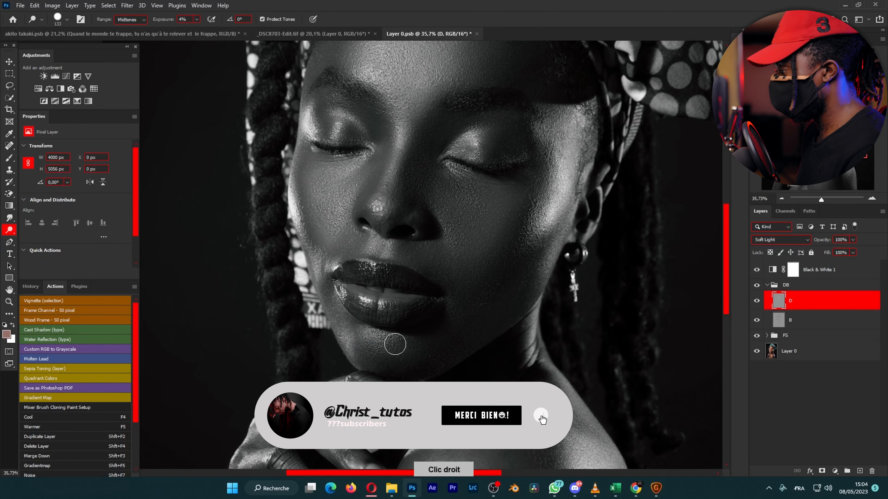
# Step: Reduce the Dodge brush to a small size for the lip highlights and set its exposure to 5%
pyautogui.scroll(3, 375, 276)
pyautogui.keyDown('alt'); pyautogui.rightClick(373, 278); pyautogui.keyUp('alt')
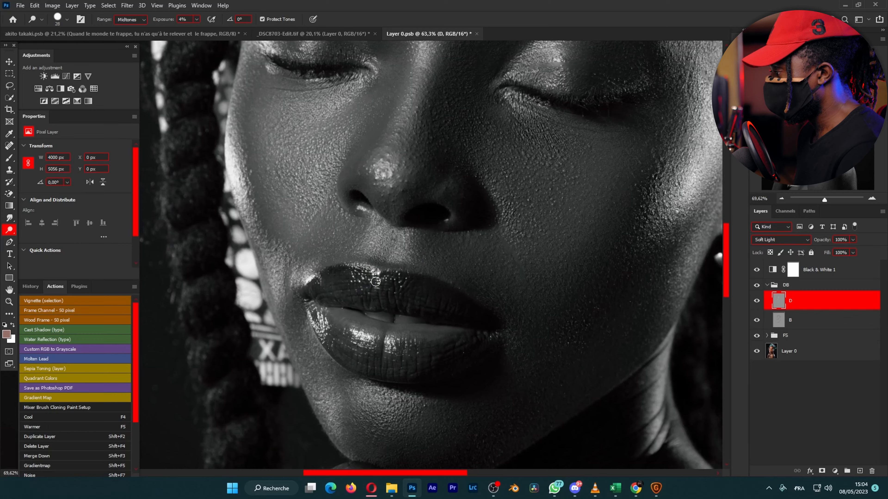
pyautogui.scroll(1, 376, 281)
pyautogui.moveTo(189, 19); pyautogui.dragTo(170, 21)
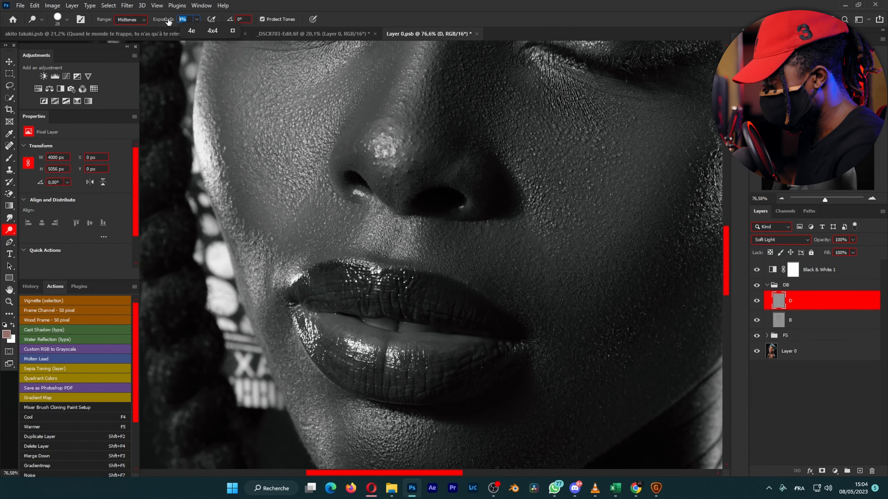
pyautogui.write('5')
pyautogui.press('Return')
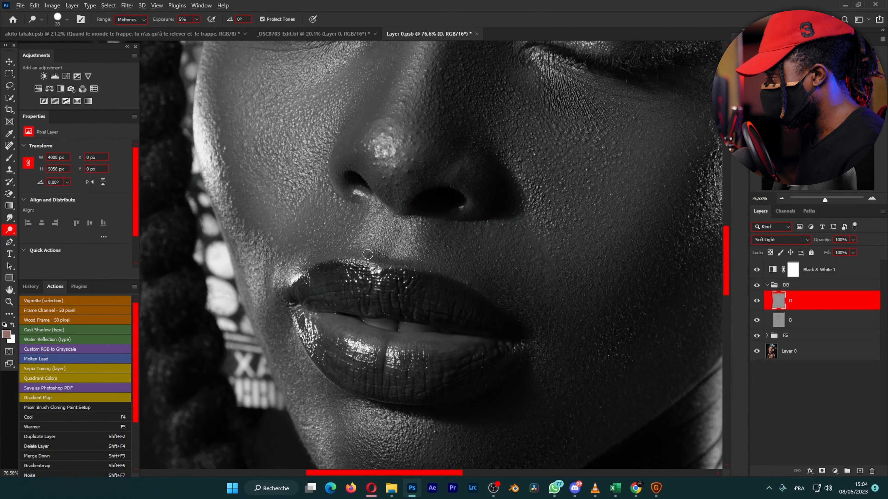
# Step: Dodge the highlights along the upper lip's edge on layer D with a small brush
pyautogui.keyDown('alt'); pyautogui.rightClick(364, 258); pyautogui.keyUp('alt')
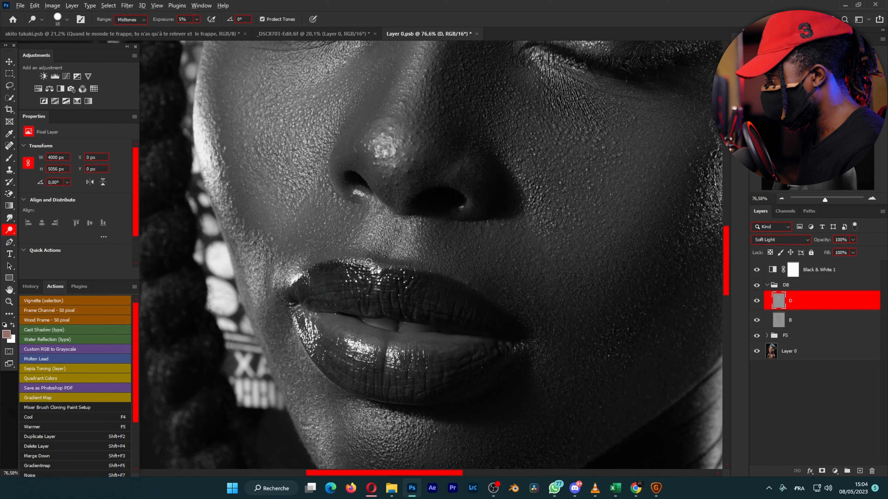
pyautogui.keyDown('alt'); pyautogui.rightClick(368, 261); pyautogui.keyUp('alt')
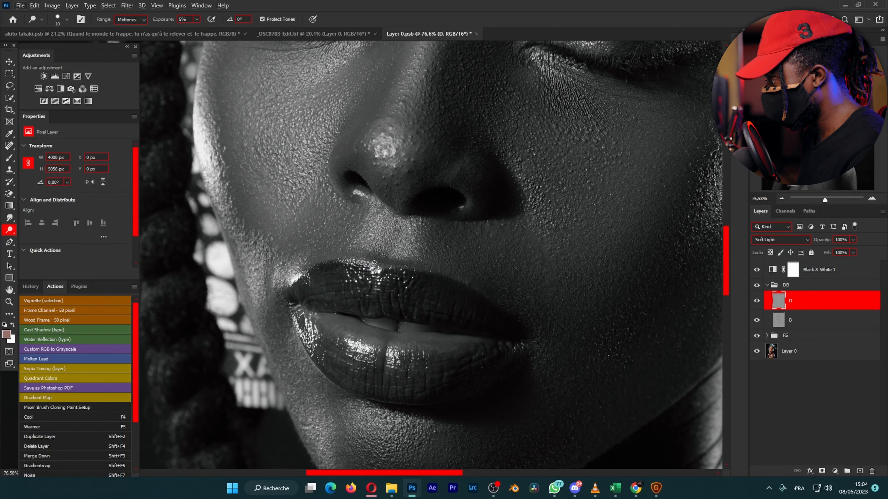
pyautogui.keyDown('alt'); pyautogui.rightClick(374, 263); pyautogui.keyUp('alt')
pyautogui.keyDown('alt'); pyautogui.rightClick(377, 267); pyautogui.keyUp('alt')
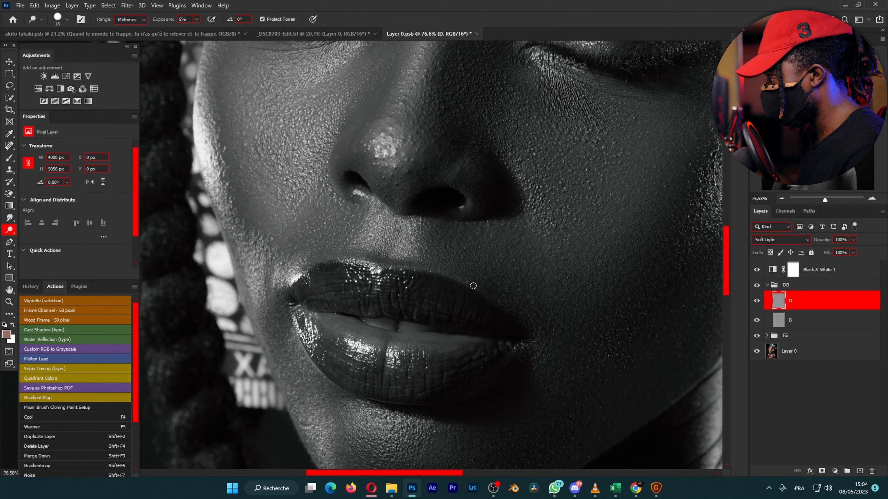
# Step: Dodge the area between nose and upper lip and the lower lip's highlights, resizing the brush up to 57 px
pyautogui.keyDown('alt'); pyautogui.rightClick(411, 236); pyautogui.keyUp('alt')
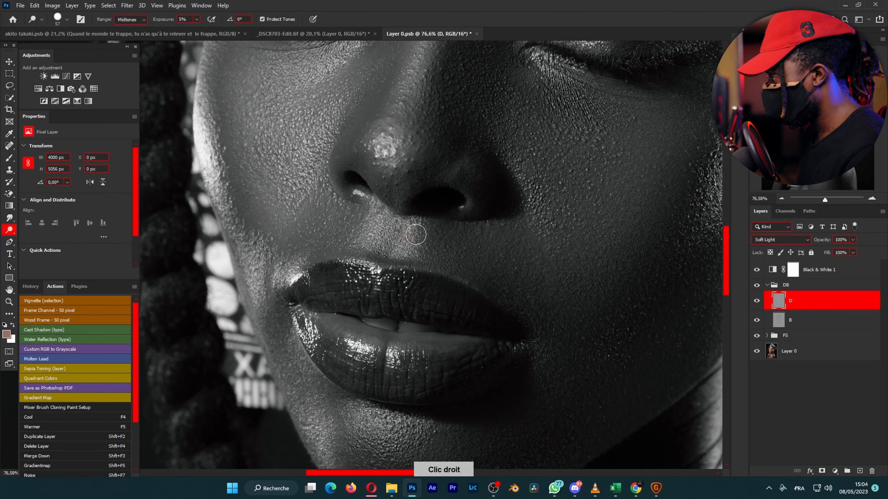
pyautogui.keyDown('alt'); pyautogui.rightClick(407, 240); pyautogui.keyUp('alt')
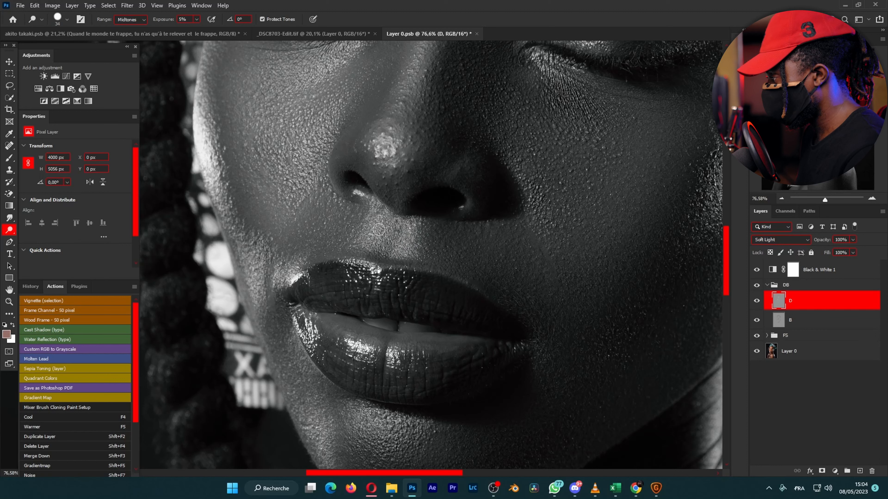
pyautogui.keyDown('alt'); pyautogui.rightClick(377, 235); pyautogui.keyUp('alt')
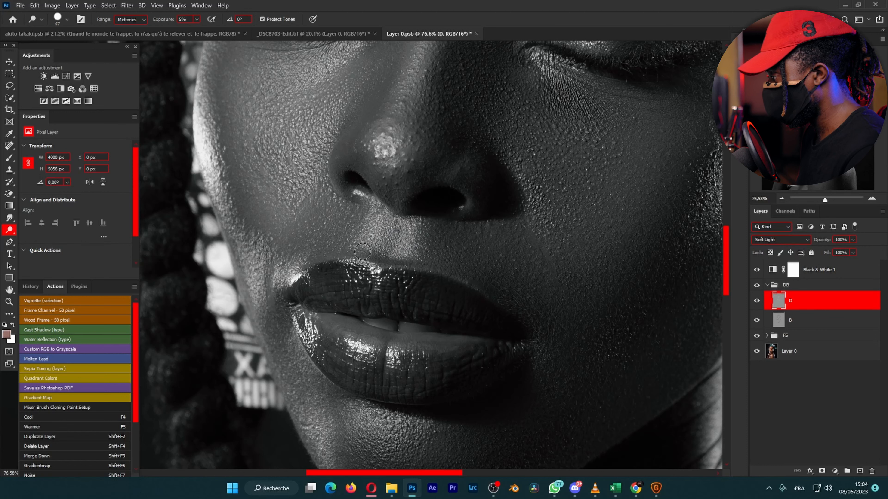
pyautogui.keyDown('alt'); pyautogui.rightClick(392, 324); pyautogui.keyUp('alt')
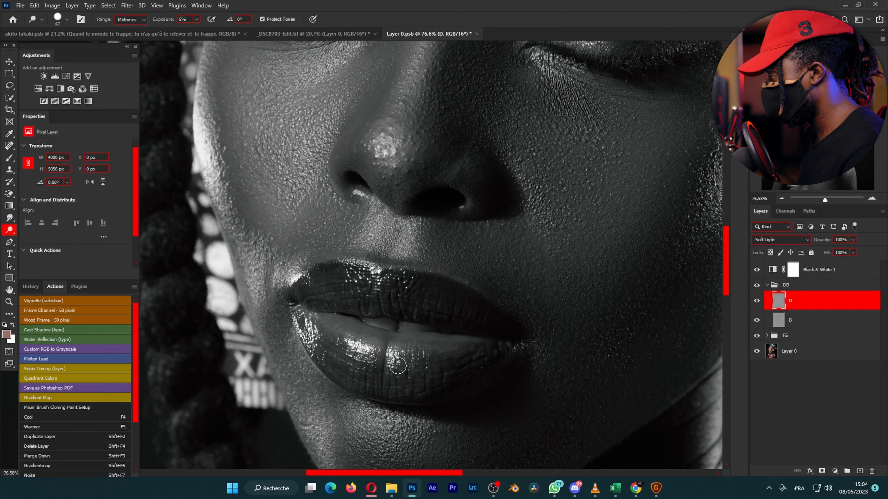
# Step: Select layer B and switch to the Burn tool
pyautogui.scroll(-5, 441, 339)
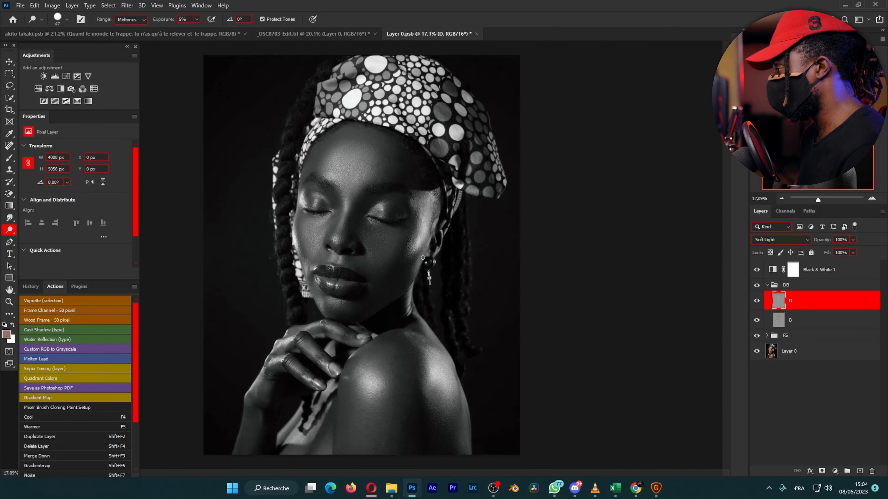
pyautogui.scroll(2, 329, 237)
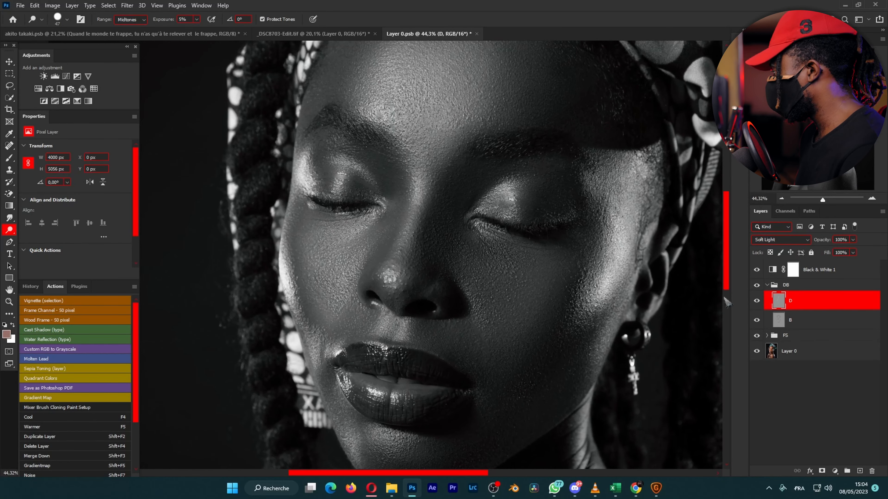
pyautogui.click(780, 320)
pyautogui.scroll(-1, 353, 188)
pyautogui.scroll(2, 352, 188)
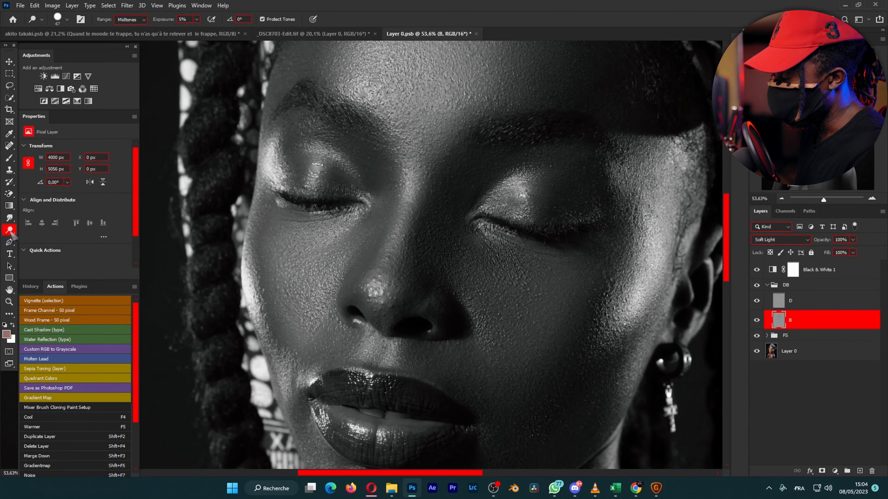
pyautogui.rightClick(10, 232)
pyautogui.click(42, 245)
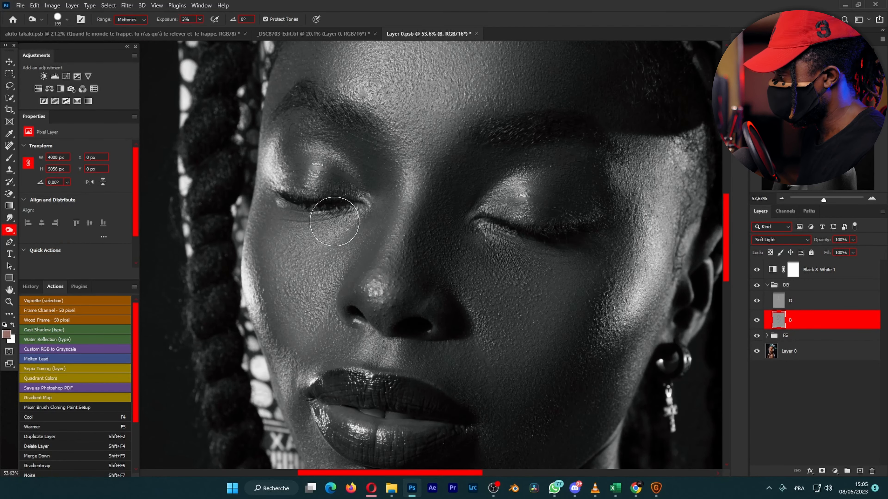
# Step: Burn the upper lip's contour on layer B with a 14 px brush at 3% exposure, working in full-screen mode
pyautogui.scroll(2, 412, 220)
pyautogui.moveTo(335, 343); pyautogui.dragTo(317, 352)
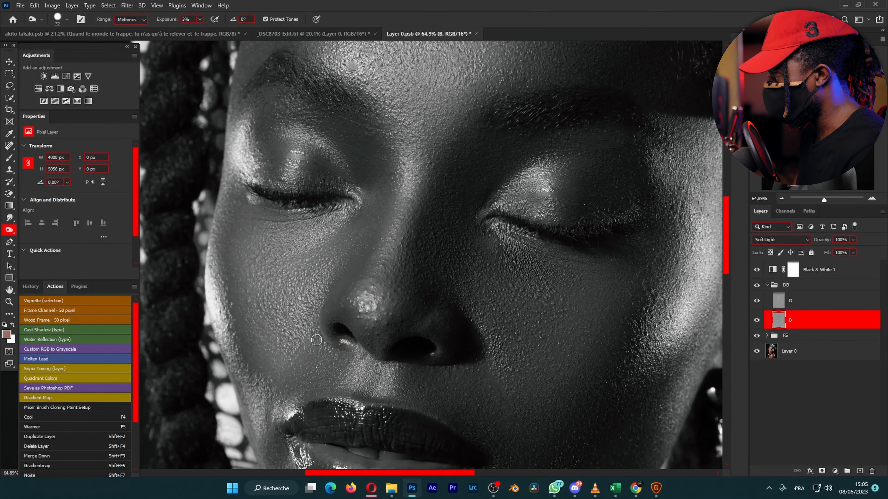
pyautogui.scroll(6, 316, 340)
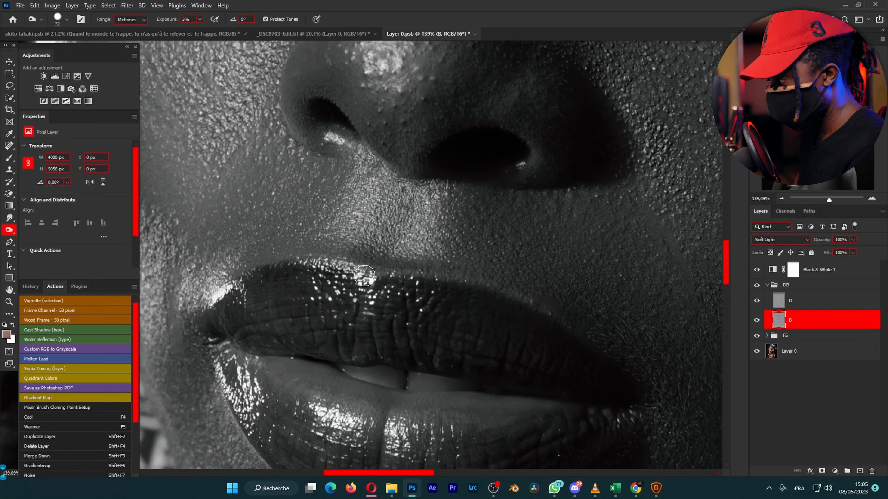
pyautogui.press('f')
pyautogui.scroll(3, 356, 324)
pyautogui.moveTo(264, 214); pyautogui.dragTo(271, 222)
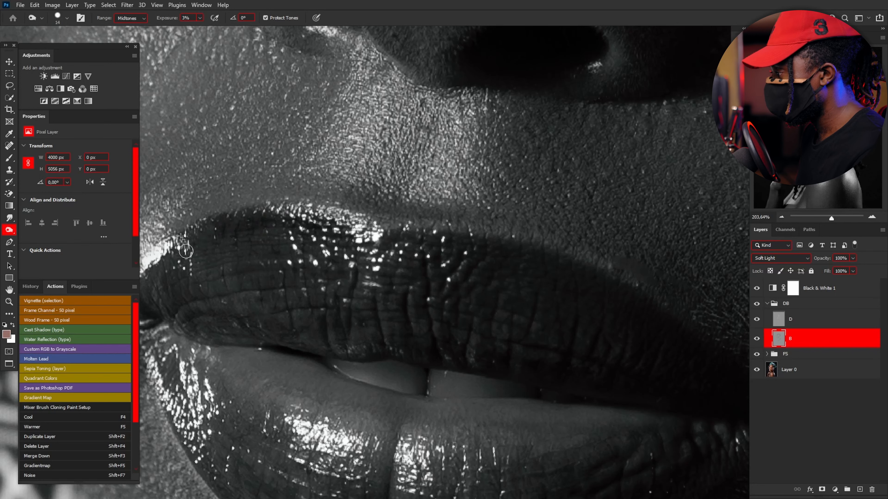
pyautogui.moveTo(431, 243); pyautogui.dragTo(363, 222)
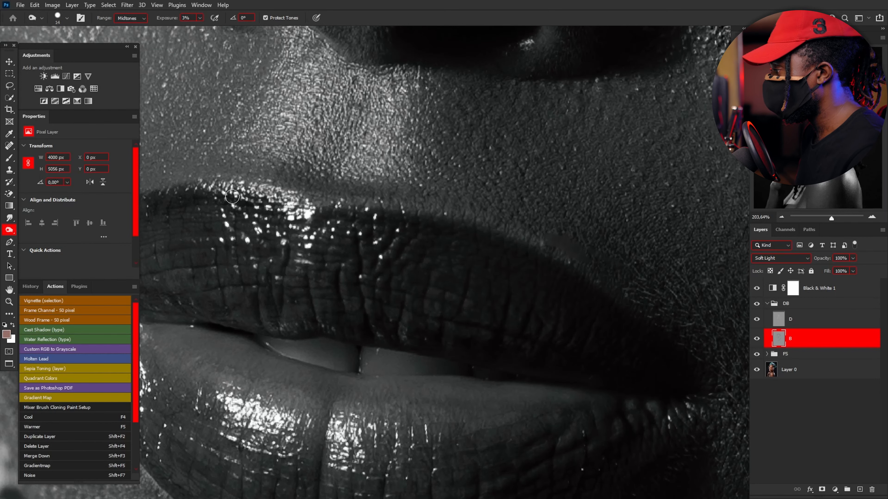
pyautogui.scroll(-10, 545, 315)
pyautogui.moveTo(523, 267); pyautogui.dragTo(501, 236)
pyautogui.scroll(-5, 503, 238)
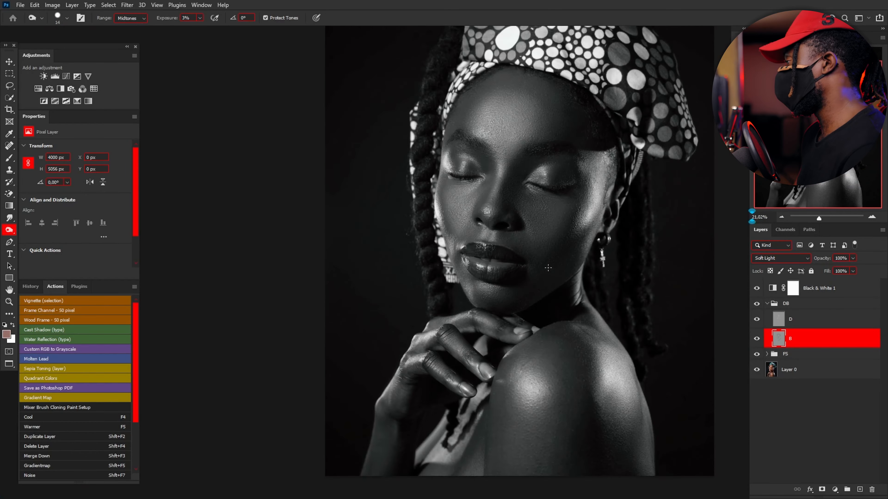
# Step: Hide the Black & White 1 adjustment layer and compare the portrait in colour and in monochrome
pyautogui.scroll(2, 571, 281)
pyautogui.click(756, 290)
pyautogui.scroll(-2, 560, 222)
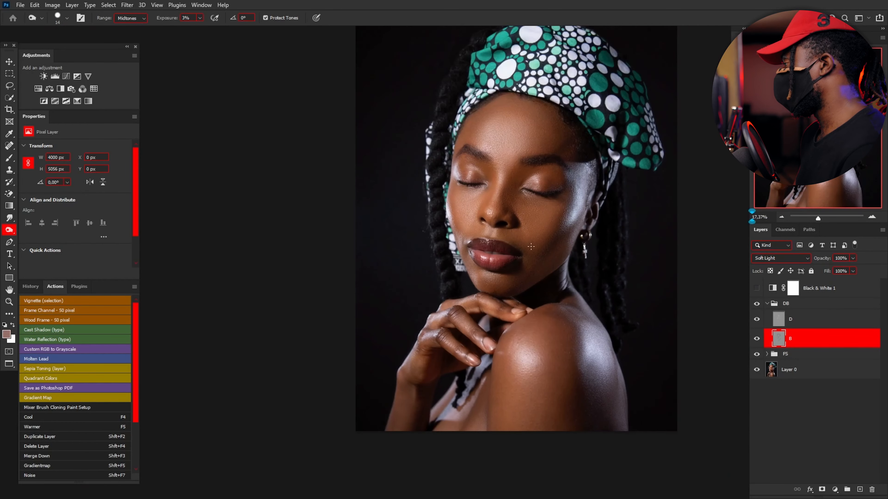
pyautogui.click(756, 289)
pyautogui.click(756, 289)
pyautogui.scroll(-1, 557, 229)
pyautogui.scroll(3, 557, 229)
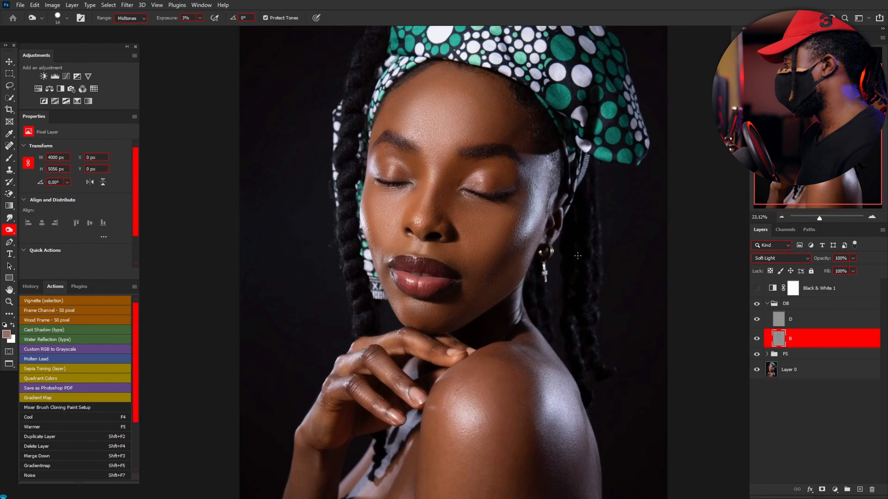
# Step: Toggle the DB group's visibility to compare the portrait before and after dodging and burning
pyautogui.click(757, 305)
pyautogui.click(756, 304)
pyautogui.click(756, 304)
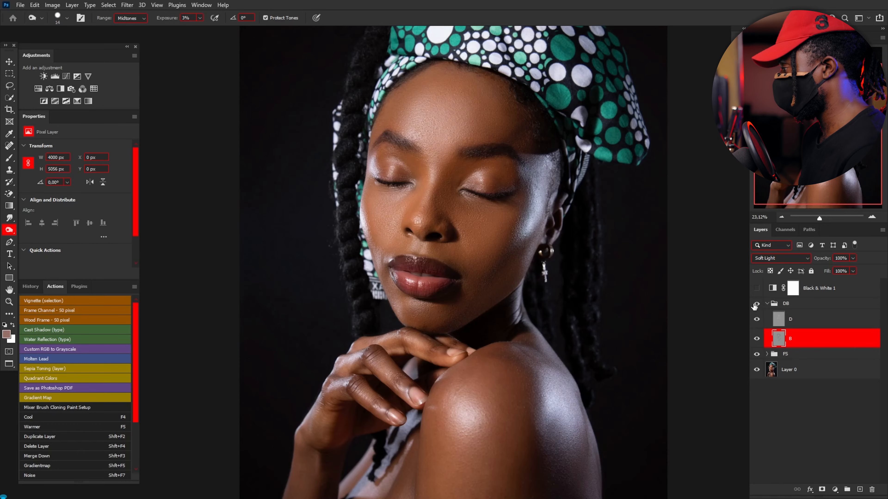
pyautogui.click(756, 305)
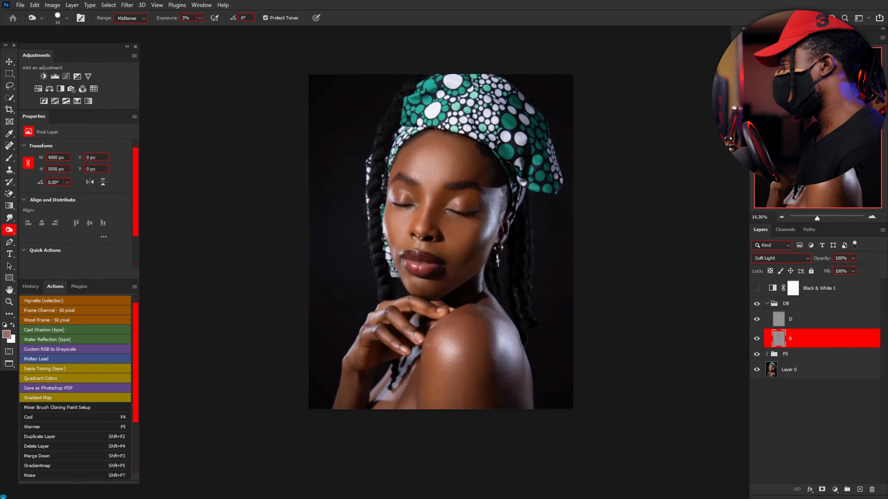
pyautogui.scroll(9, 468, 245)
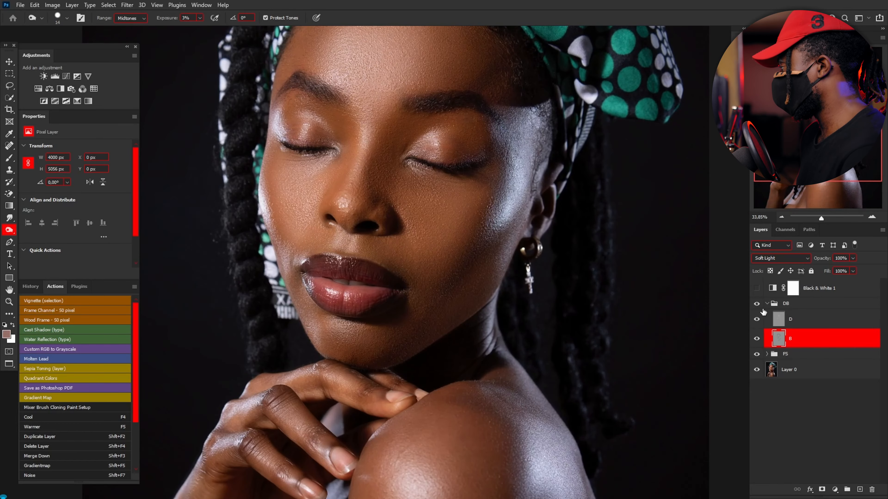
# Step: Toggle the visibility of layers D and B one at a time to check each one's effect on the face
pyautogui.click(757, 320)
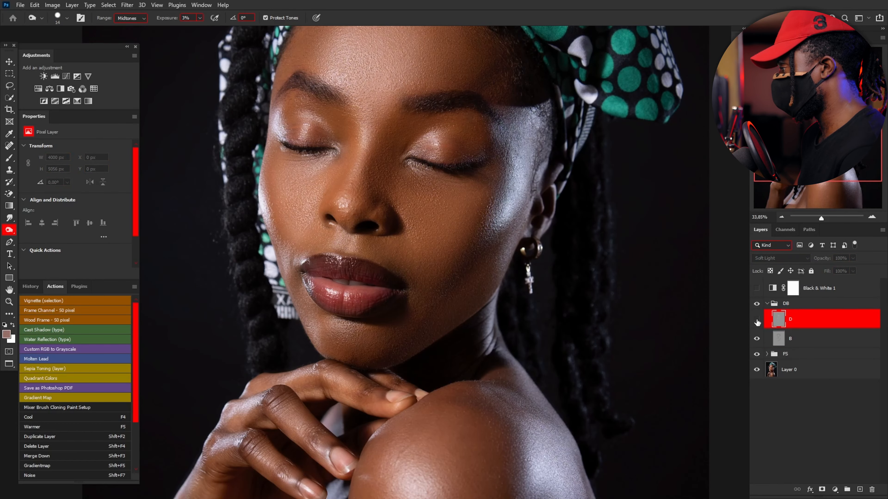
pyautogui.click(757, 320)
pyautogui.click(757, 320)
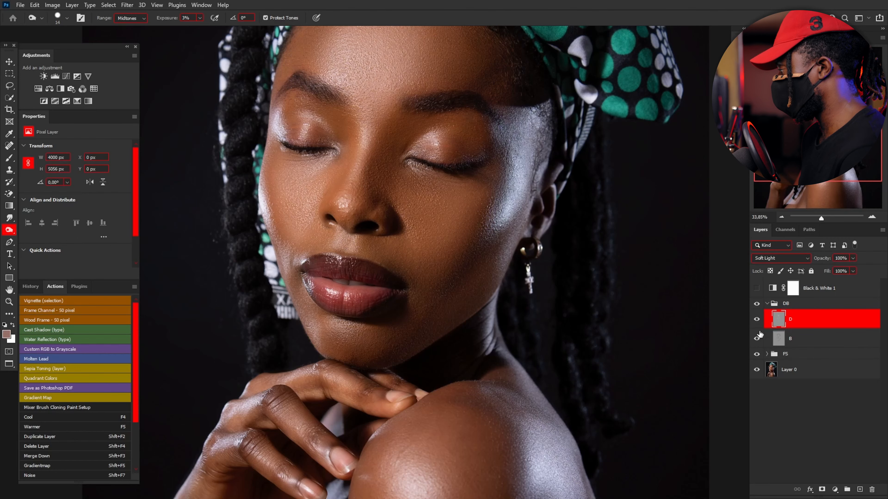
pyautogui.click(757, 339)
pyautogui.click(757, 339)
pyautogui.scroll(-1, 536, 230)
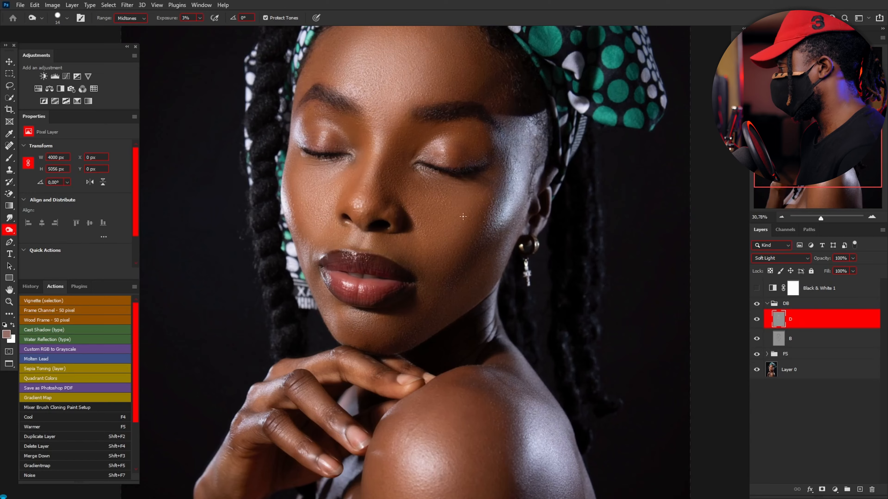
pyautogui.scroll(-1, 542, 249)
# Step: Select layer B, isolate it to examine the burn strokes on the grey fill, and restore the other layers
pyautogui.click(825, 346)
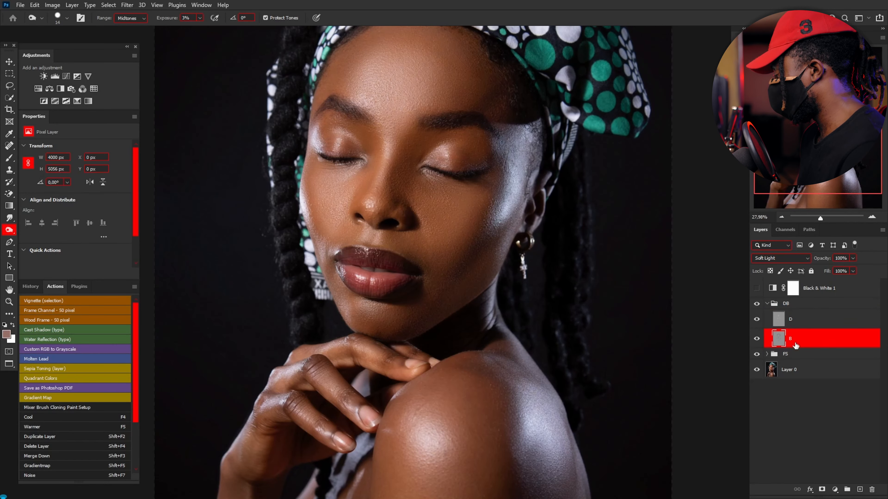
pyautogui.keyDown('alt'); pyautogui.click(757, 340); pyautogui.keyUp('alt')
pyautogui.scroll(1, 418, 198)
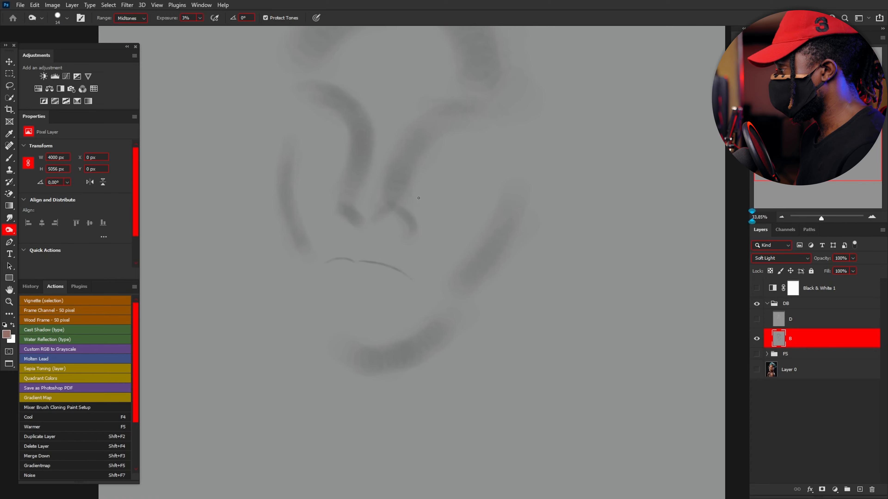
pyautogui.scroll(-3, 419, 198)
pyautogui.scroll(2, 343, 158)
pyautogui.scroll(1, 343, 158)
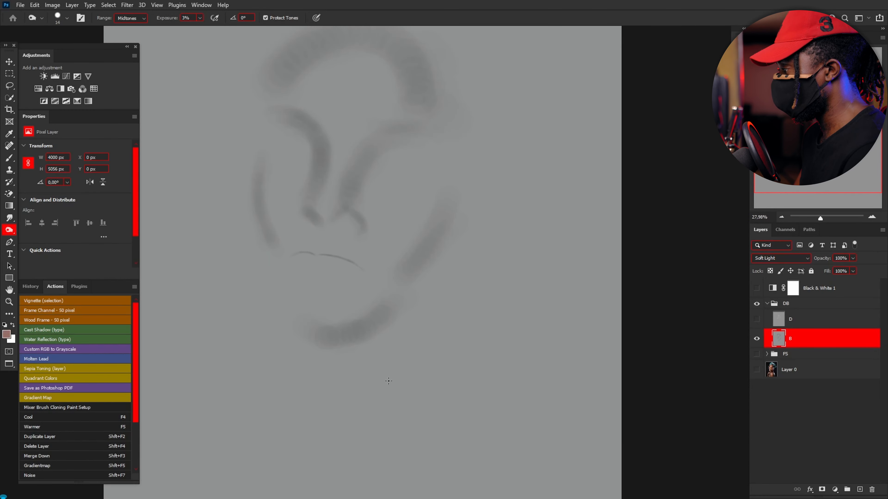
pyautogui.scroll(-2, 284, 353)
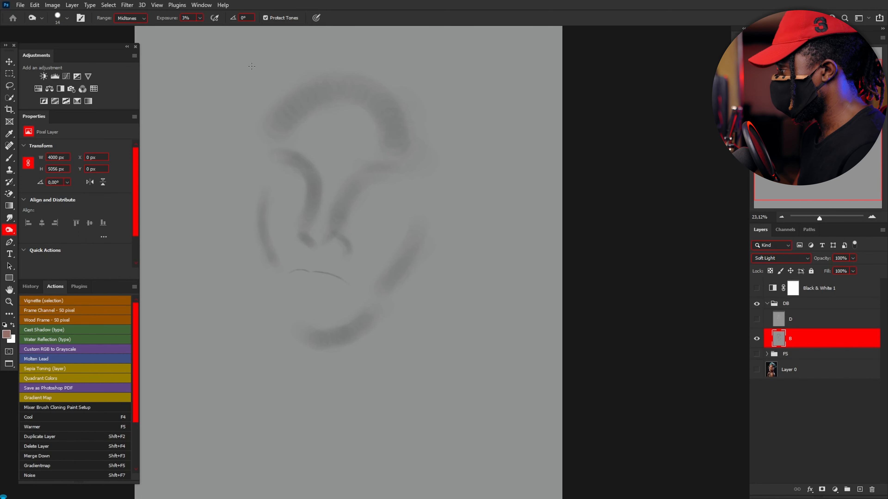
pyautogui.scroll(3, 254, 102)
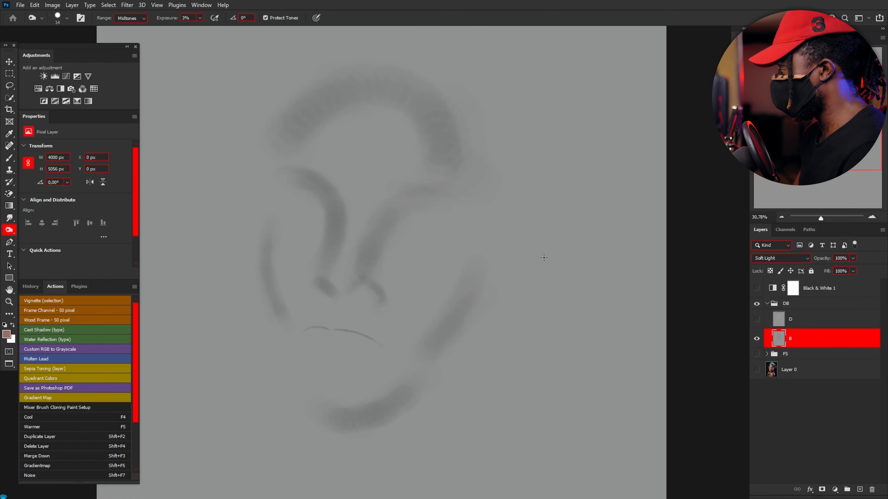
pyautogui.keyDown('alt'); pyautogui.click(757, 340); pyautogui.keyUp('alt')
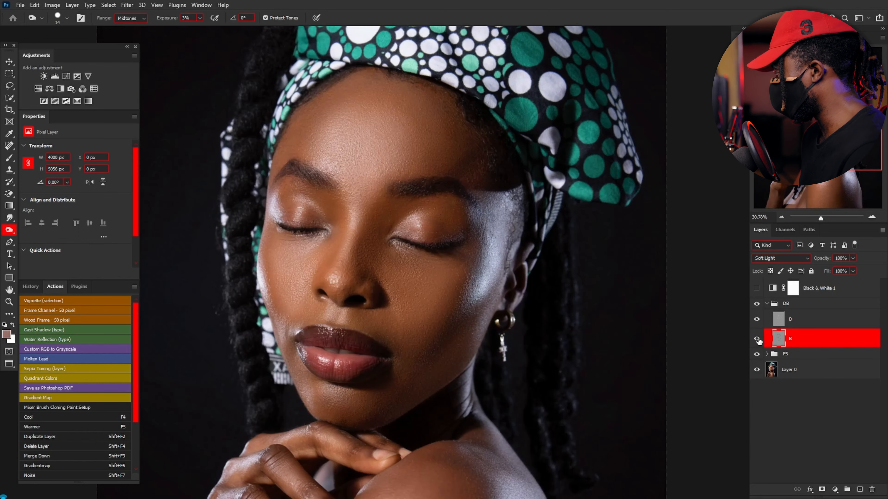
# Step: Isolate the DB group to examine the combined dodge and burn strokes, comparing them with the full image
pyautogui.keyDown('alt'); pyautogui.click(757, 305); pyautogui.keyUp('alt')
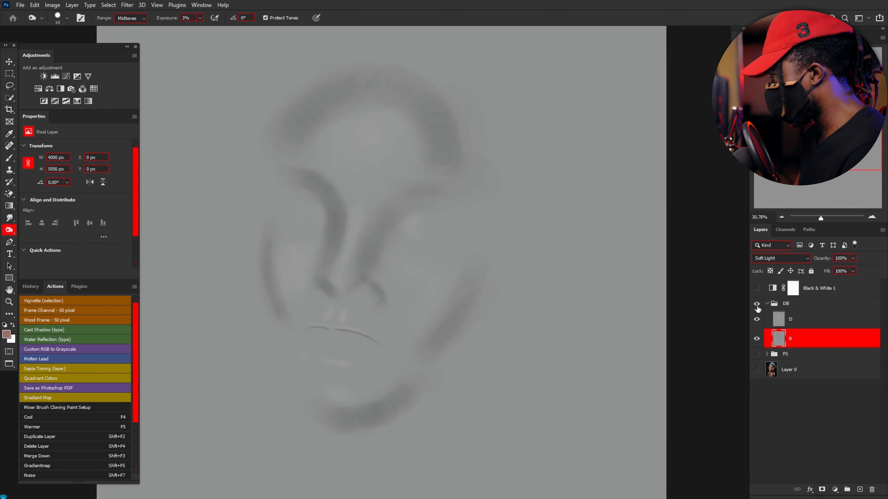
pyautogui.keyDown('alt'); pyautogui.click(756, 305); pyautogui.keyUp('alt')
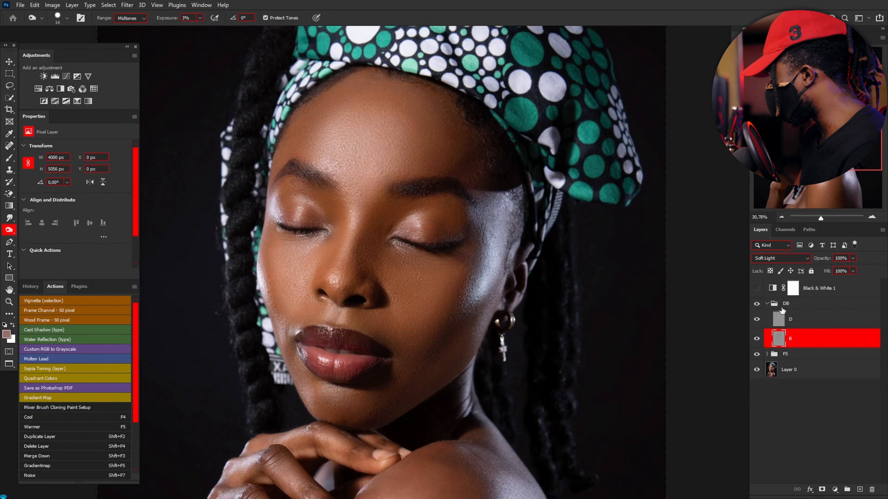
pyautogui.keyDown('alt'); pyautogui.click(756, 304); pyautogui.keyUp('alt')
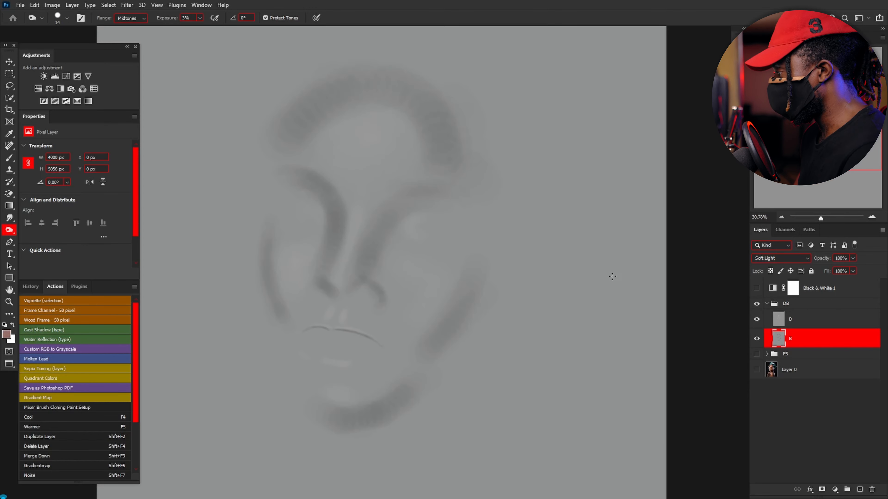
pyautogui.scroll(5, 291, 258)
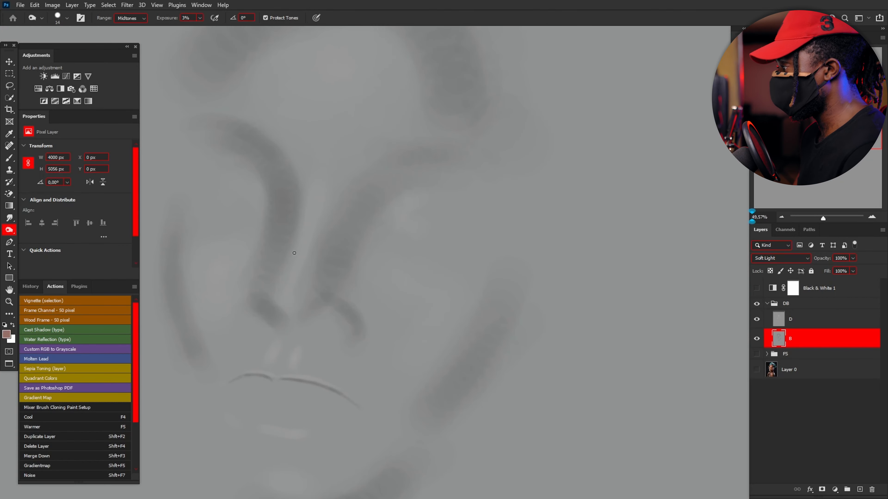
pyautogui.scroll(-3, 292, 259)
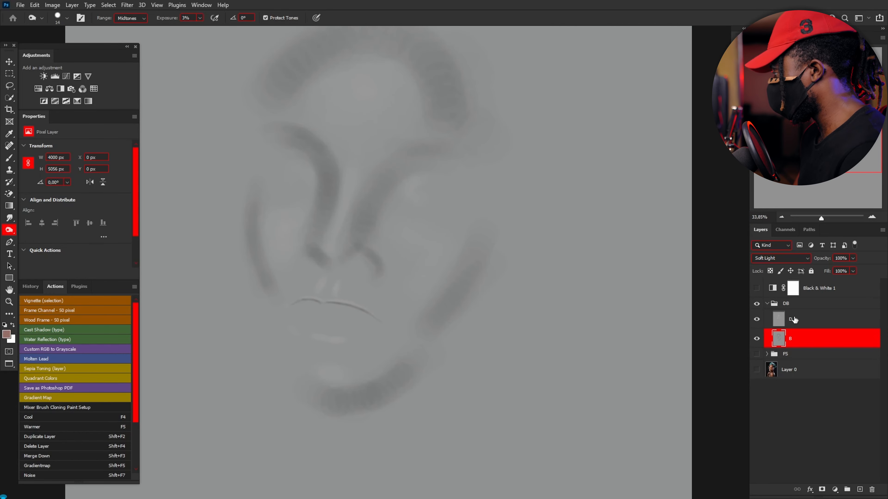
# Step: Select layer D and examine the isolated dodge and burn strokes across the face on the grey fill
pyautogui.click(793, 319)
pyautogui.scroll(3, 463, 172)
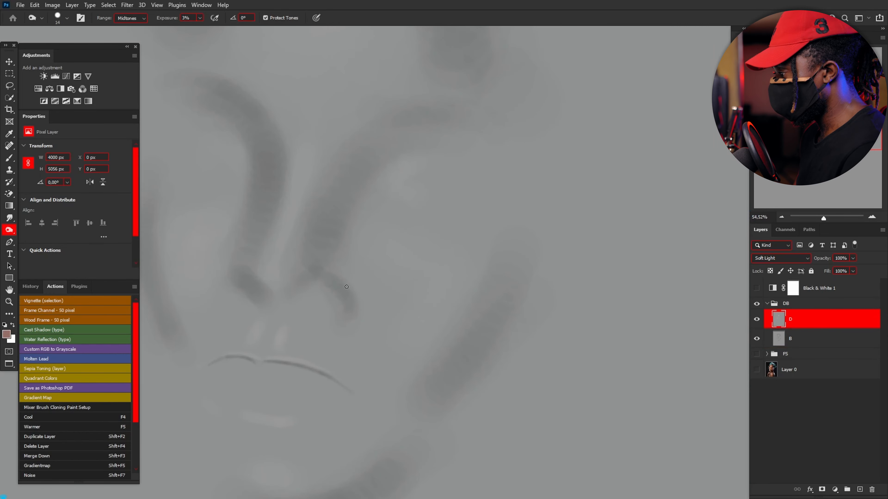
pyautogui.scroll(-4, 359, 211)
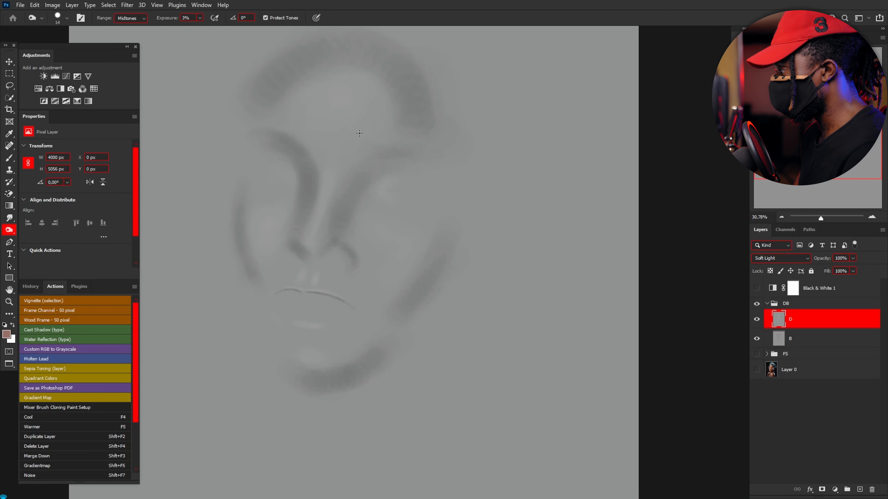
pyautogui.scroll(2, 356, 140)
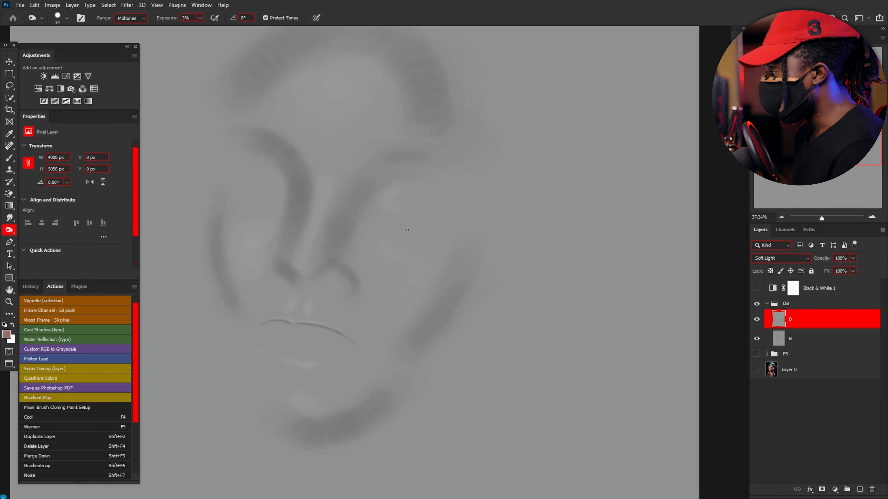
pyautogui.scroll(-1, 408, 230)
pyautogui.scroll(4, 346, 301)
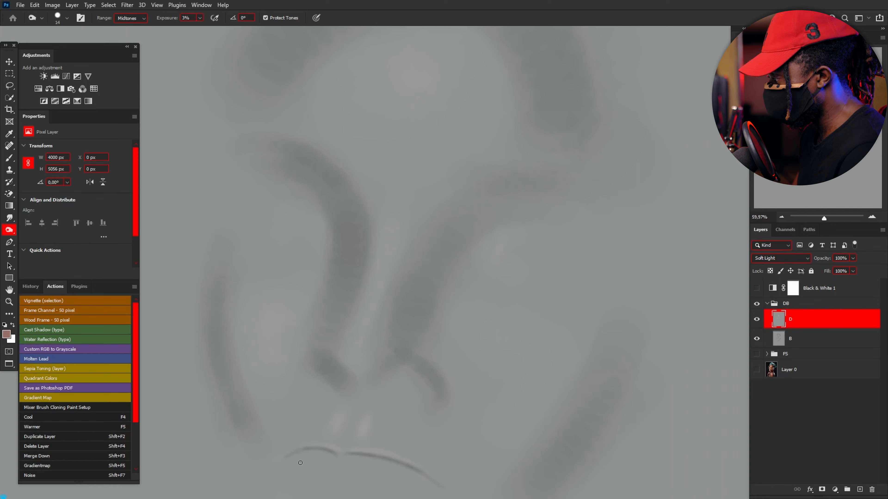
pyautogui.scroll(-3, 477, 257)
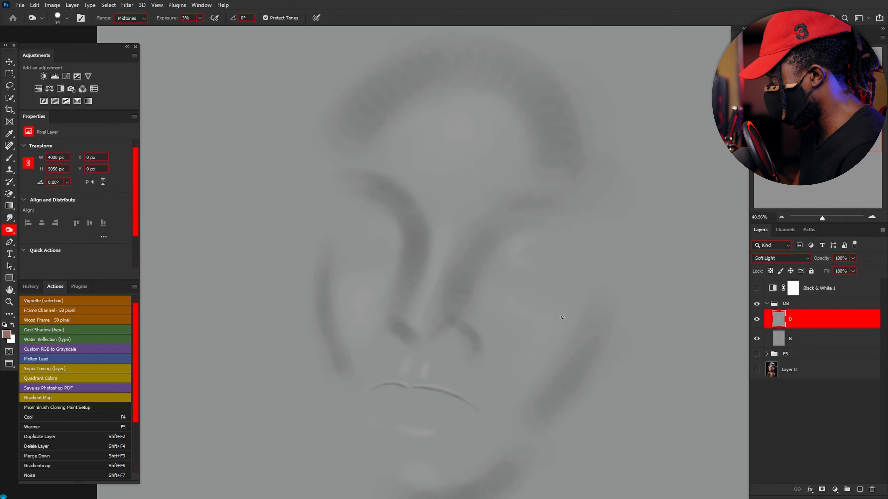
pyautogui.scroll(1, 411, 241)
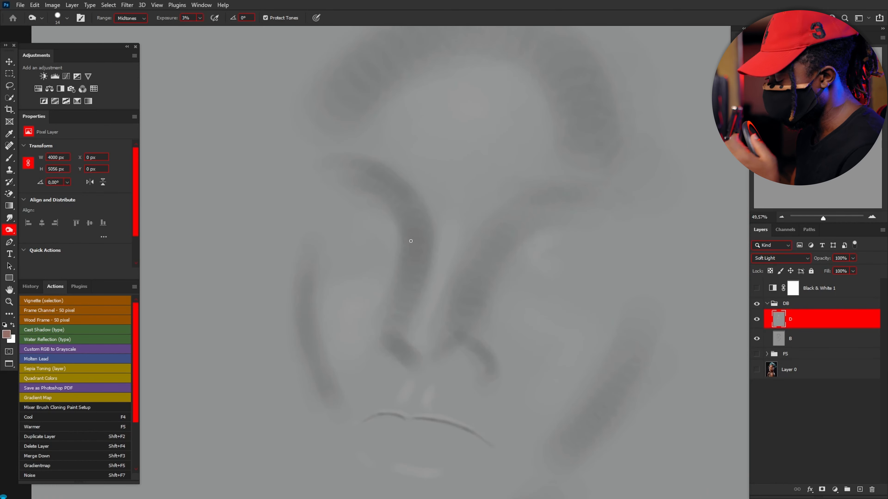
pyautogui.scroll(-1, 411, 240)
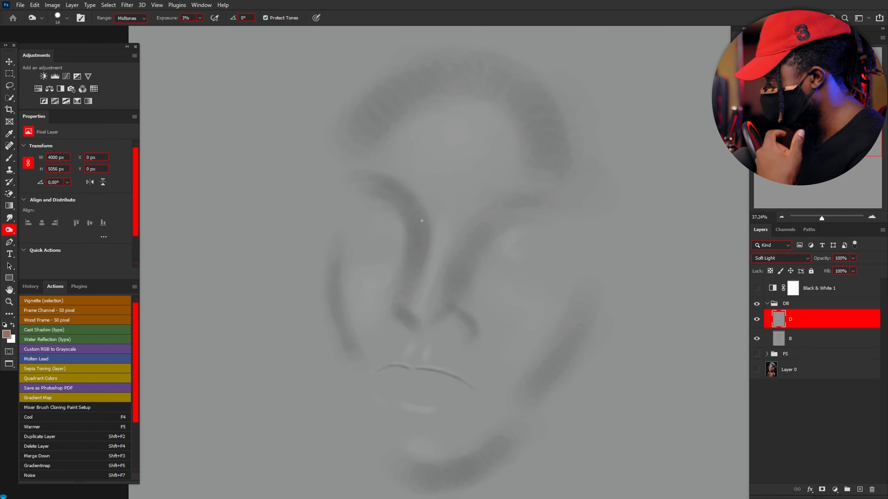
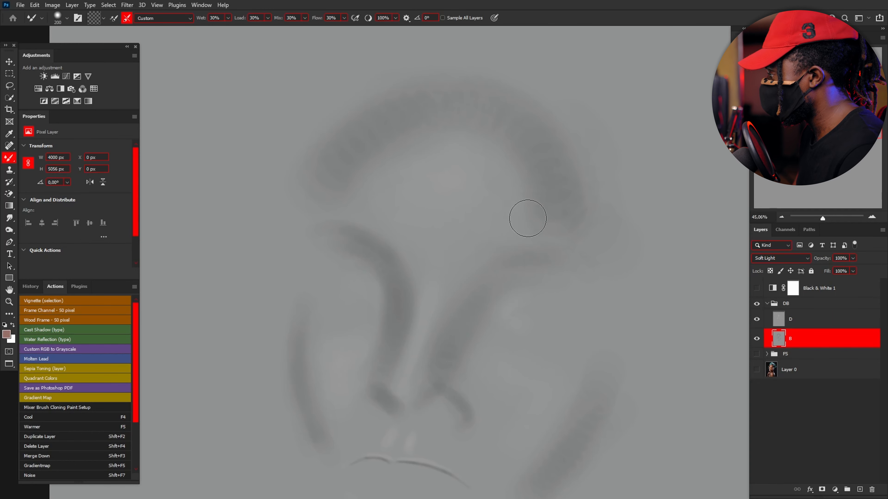
# Step: Blend the burn strokes on layer B with the Mixer Brush, reducing its size from 200 to 23 px for the nose and lip line
pyautogui.moveTo(533, 253); pyautogui.dragTo(507, 159)
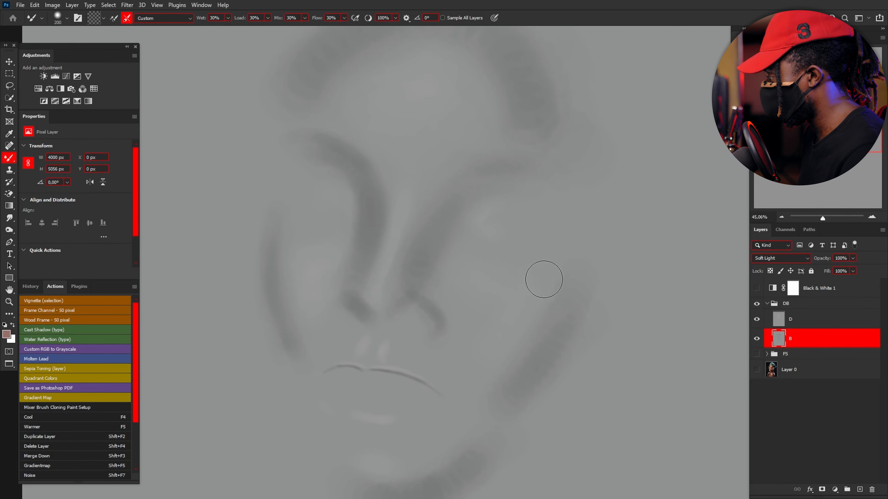
pyautogui.keyDown('alt'); pyautogui.rightClick(430, 317); pyautogui.keyUp('alt')
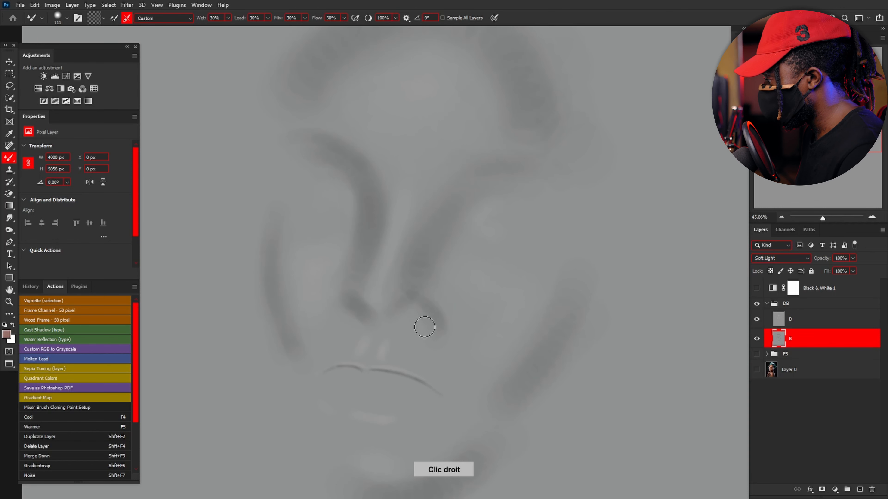
pyautogui.keyDown('alt'); pyautogui.rightClick(379, 310); pyautogui.keyUp('alt')
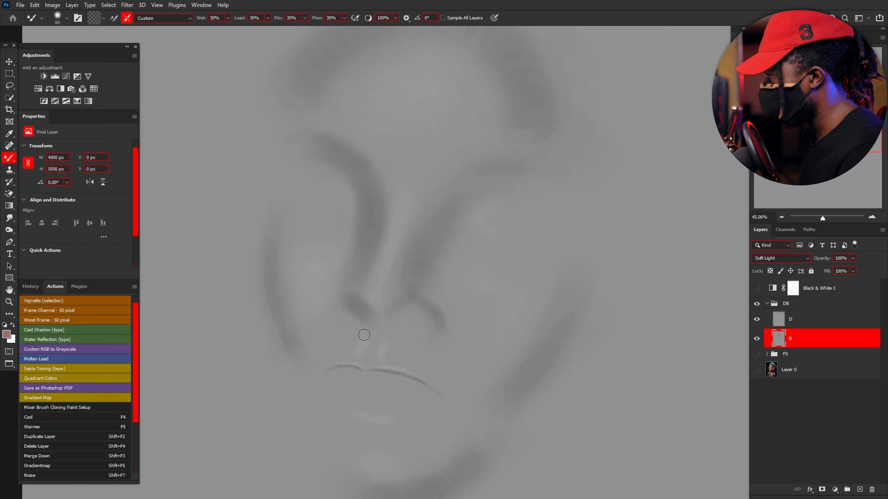
pyautogui.scroll(2, 426, 276)
pyautogui.scroll(2, 426, 280)
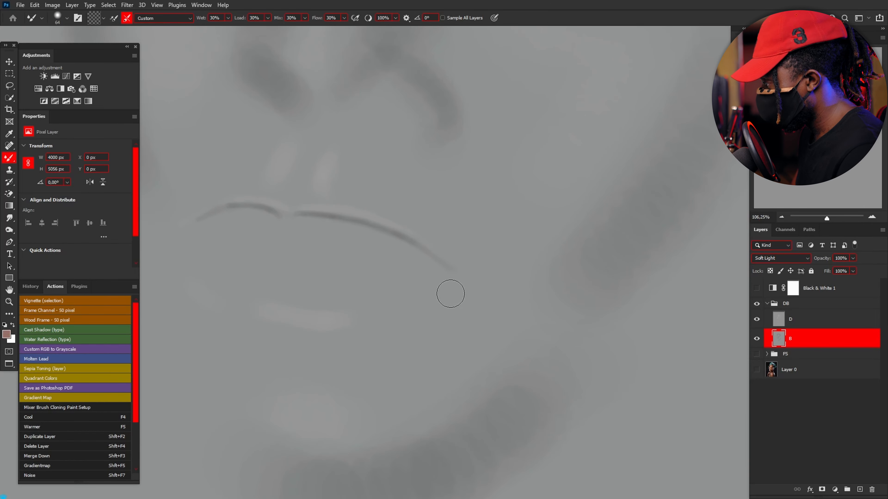
pyautogui.scroll(1, 452, 297)
pyautogui.keyDown('alt'); pyautogui.rightClick(244, 192); pyautogui.keyUp('alt')
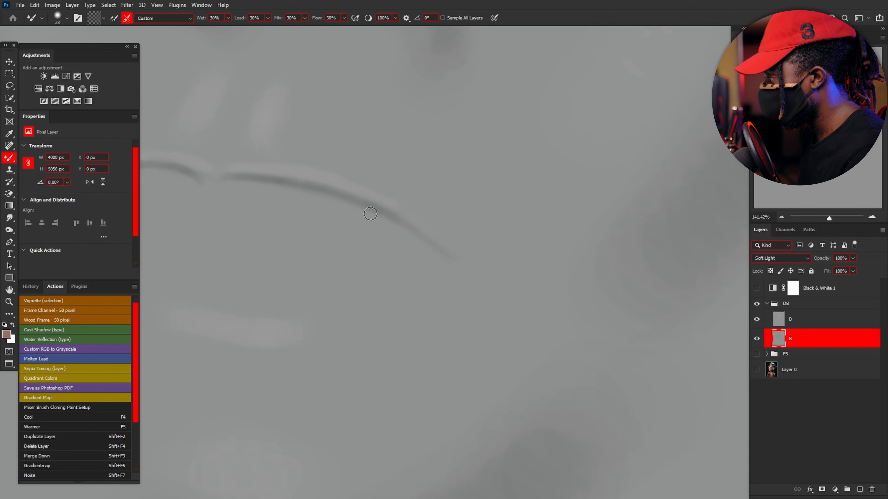
pyautogui.moveTo(370, 235); pyautogui.dragTo(402, 243)
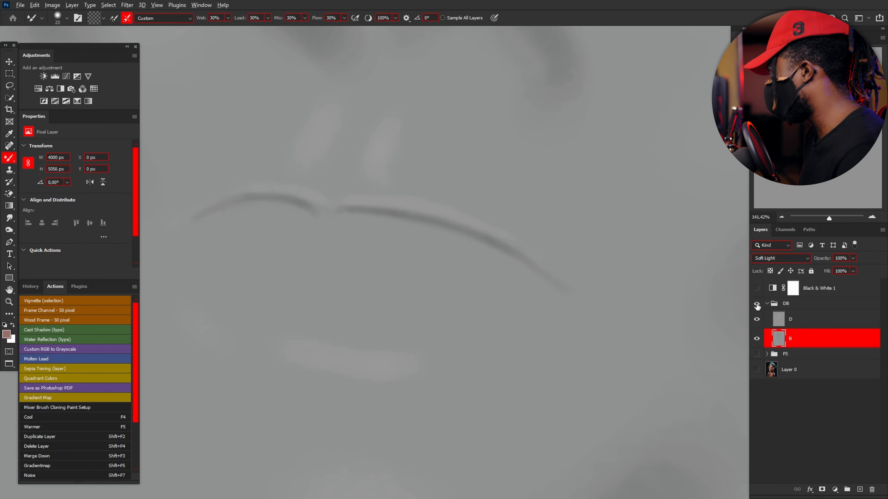
# Step: Restore the other layers and examine the blended dodge and burn result on the full colour portrait
pyautogui.keyDown('alt'); pyautogui.click(757, 304); pyautogui.keyUp('alt')
pyautogui.scroll(-5, 540, 276)
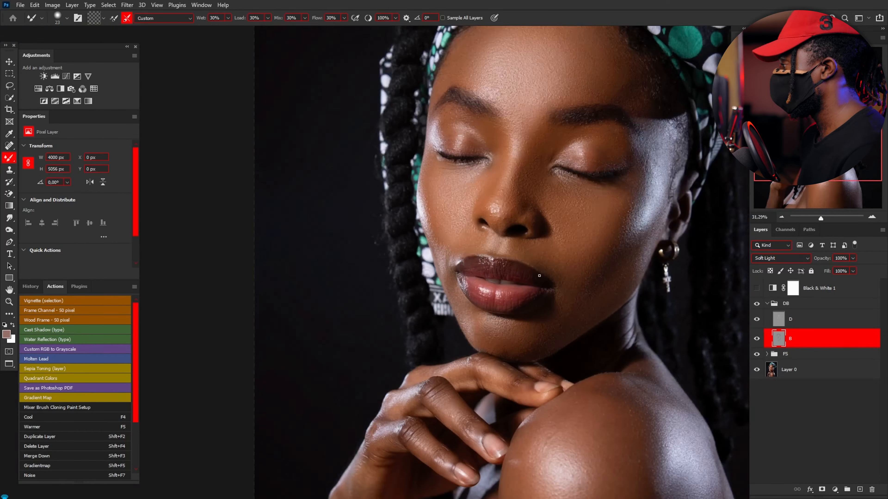
pyautogui.scroll(-5, 539, 276)
pyautogui.scroll(5, 399, 215)
pyautogui.scroll(-3, 400, 215)
pyautogui.scroll(2, 400, 215)
pyautogui.scroll(-2, 399, 215)
pyautogui.scroll(3, 402, 192)
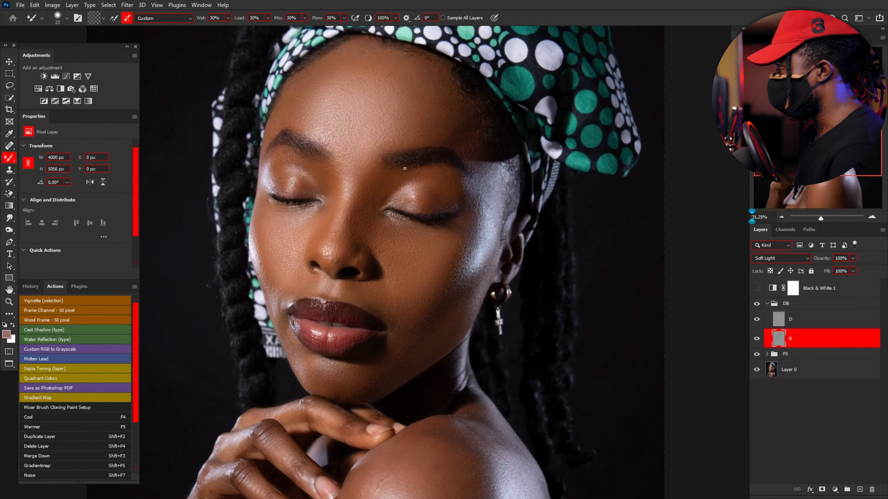
pyautogui.scroll(1, 405, 168)
pyautogui.scroll(-1, 406, 172)
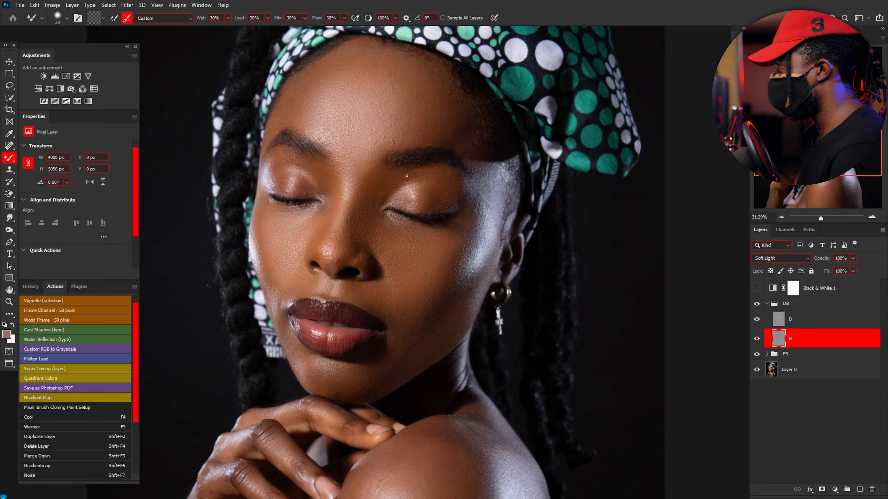
pyautogui.scroll(1, 584, 205)
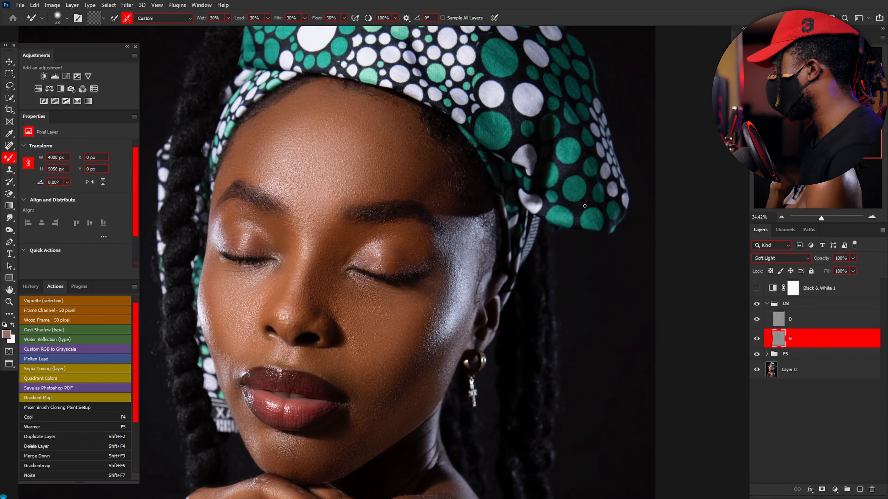
# Step: Add a Curves adjustment at the top of the DB group and brighten it with a point at input 84, output 161
pyautogui.click(804, 309)
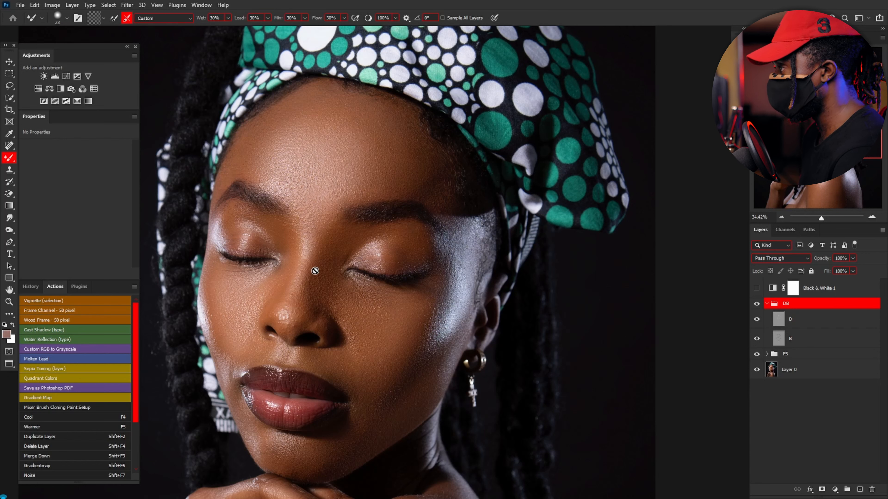
pyautogui.click(66, 77)
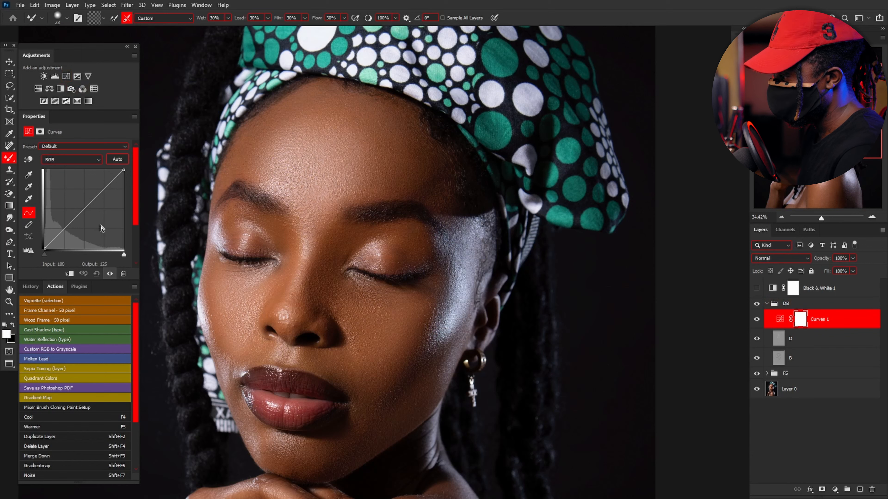
pyautogui.moveTo(71, 223); pyautogui.dragTo(71, 199)
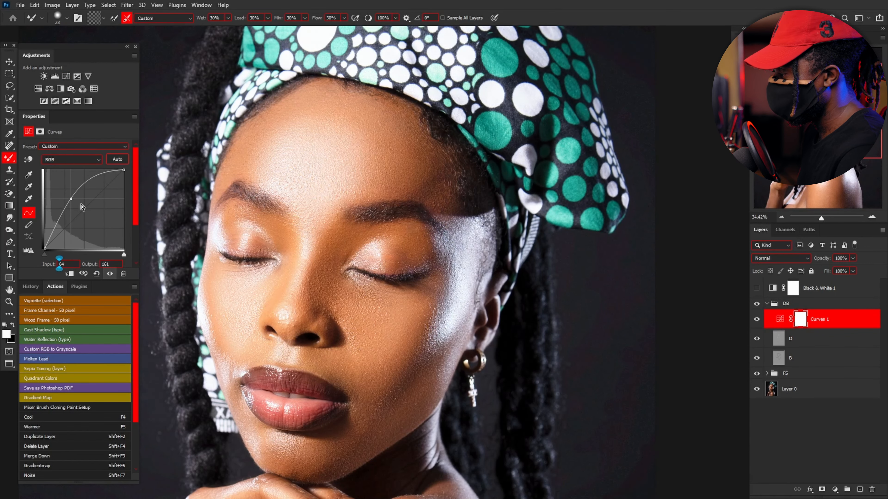
# Step: Restrict the Curves layer to the highlights with Blend If by splitting the underlying layer's black slider to 82 / 255
pyautogui.click(849, 321)
pyautogui.doubleClick(850, 322)
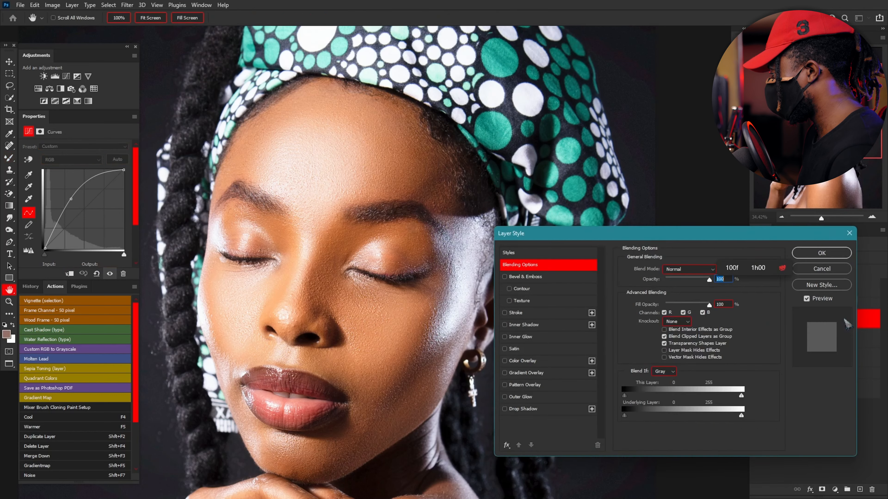
pyautogui.moveTo(631, 419); pyautogui.dragTo(755, 428)
pyautogui.press('alt')
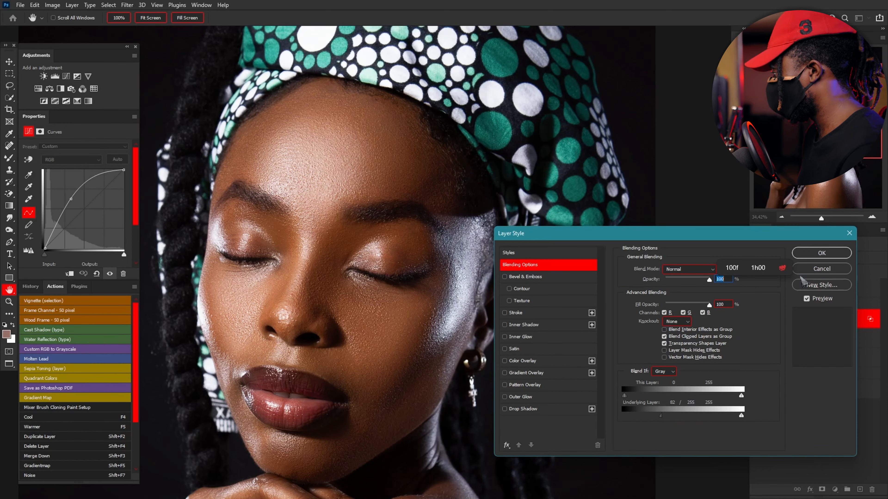
pyautogui.click(813, 255)
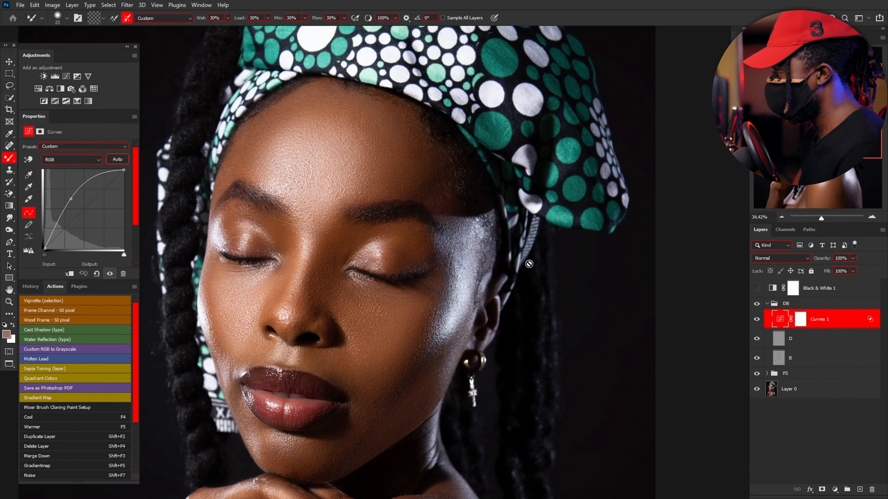
# Step: Lower the opacity of the Curves 1 layer to 77%
pyautogui.scroll(-9, 472, 242)
pyautogui.scroll(9, 444, 229)
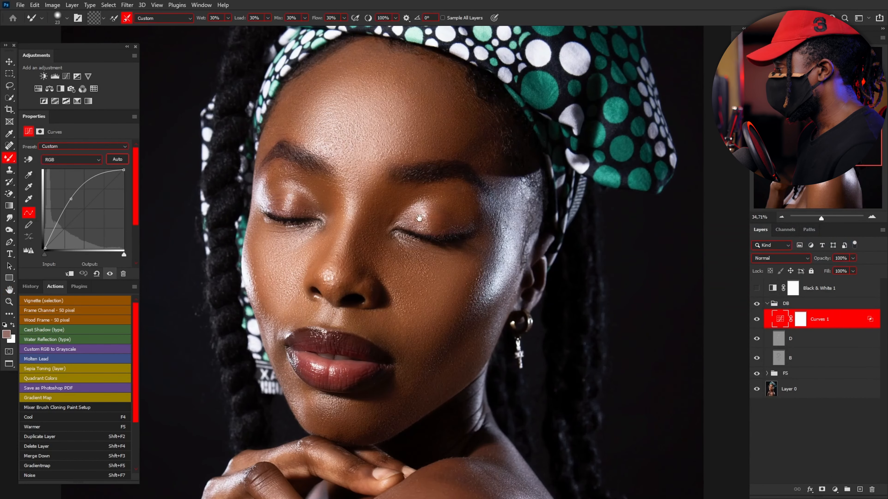
pyautogui.scroll(2, 419, 218)
pyautogui.click(853, 258)
pyautogui.moveTo(852, 270); pyautogui.dragTo(844, 271)
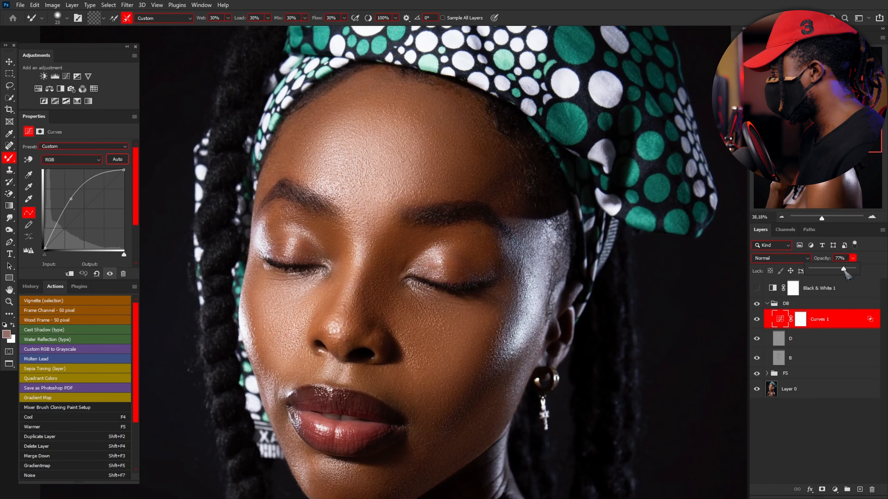
# Step: Invert the Curves 1 mask to black and paint white over the face's highlights with the Brush tool, resizing the brush to 236 px
pyautogui.click(801, 325)
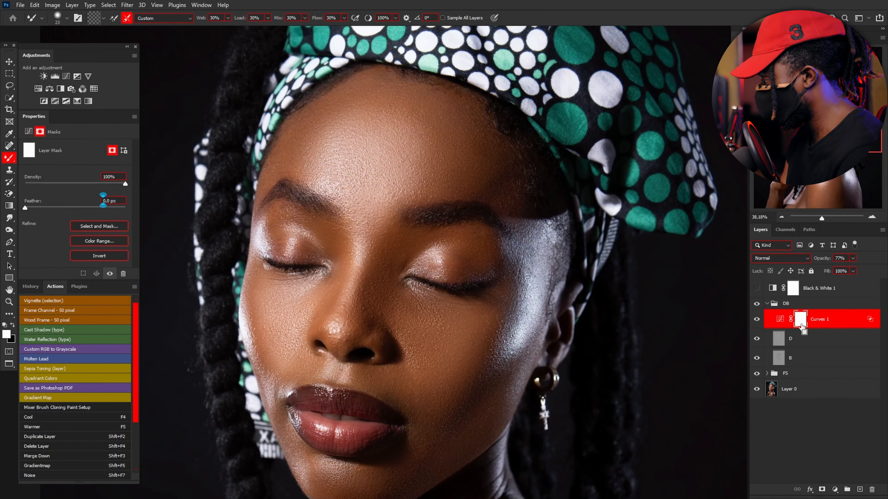
pyautogui.hotkey('ctrl', 'i')
pyautogui.rightClick(9, 157)
pyautogui.click(46, 157)
pyautogui.moveTo(382, 165)
pyautogui.mouseDown()
pyautogui.moveTo(375, 261)
pyautogui.moveTo(365, 241)
pyautogui.moveTo(336, 321)
pyautogui.mouseUp()
pyautogui.keyDown('alt'); pyautogui.rightClick(364, 240); pyautogui.keyUp('alt')
pyautogui.keyDown('alt'); pyautogui.rightClick(460, 269); pyautogui.keyUp('alt')
pyautogui.moveTo(451, 261); pyautogui.dragTo(431, 269)
pyautogui.moveTo(276, 245)
pyautogui.mouseDown()
pyautogui.moveTo(324, 244)
pyautogui.moveTo(261, 314)
pyautogui.moveTo(324, 298)
pyautogui.mouseUp()
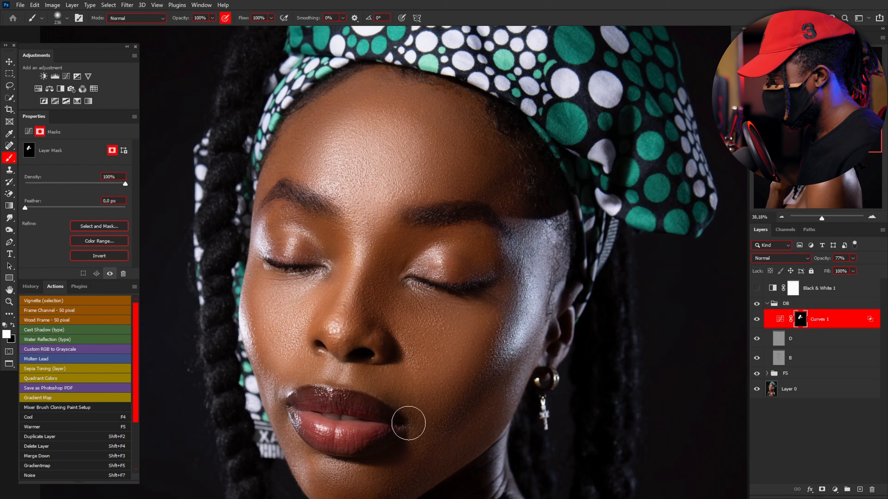
pyautogui.scroll(-3, 318, 371)
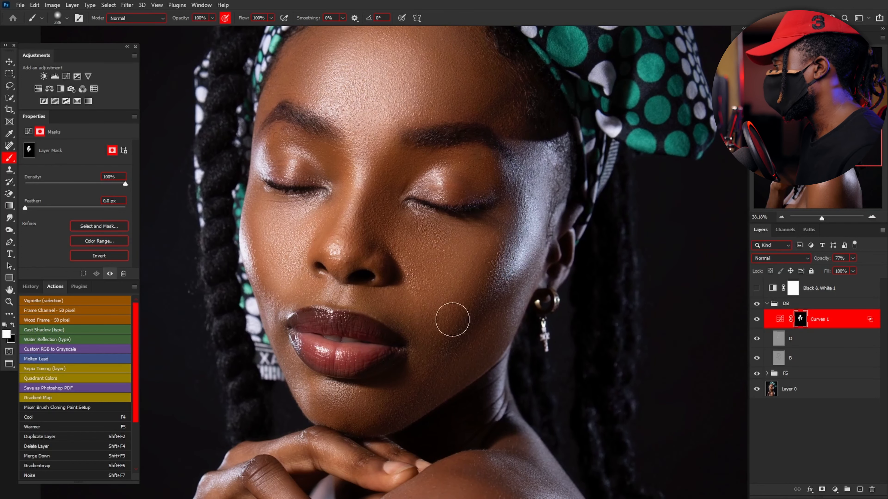
# Step: Toggle the Curves 1 layer's visibility to compare the face with and without the added highlights
pyautogui.scroll(-8, 452, 319)
pyautogui.scroll(7, 422, 301)
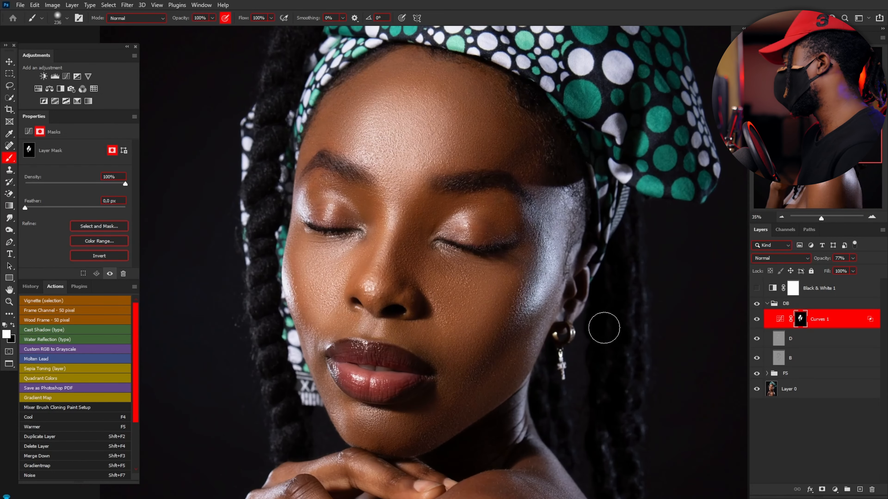
pyautogui.click(756, 319)
pyautogui.click(756, 320)
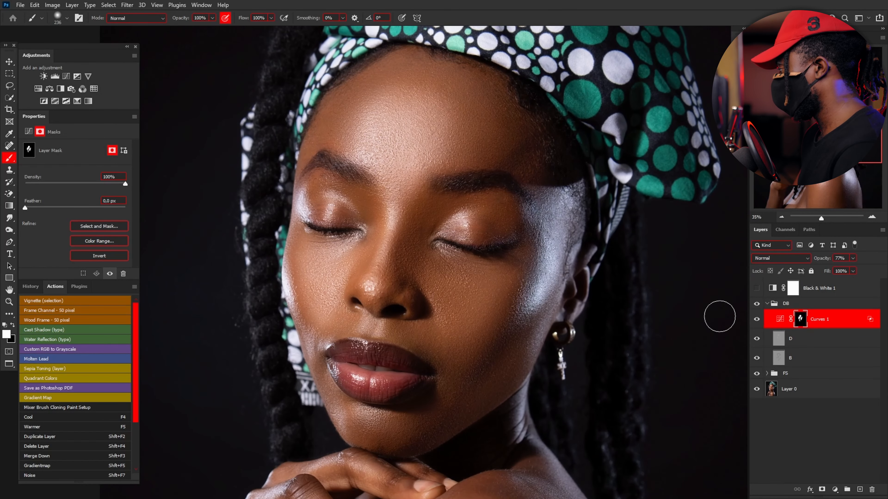
# Step: Toggle the DB group's visibility repeatedly to compare the portrait before and after all dodge and burn work
pyautogui.click(757, 304)
pyautogui.click(757, 304)
pyautogui.click(757, 304)
pyautogui.click(757, 304)
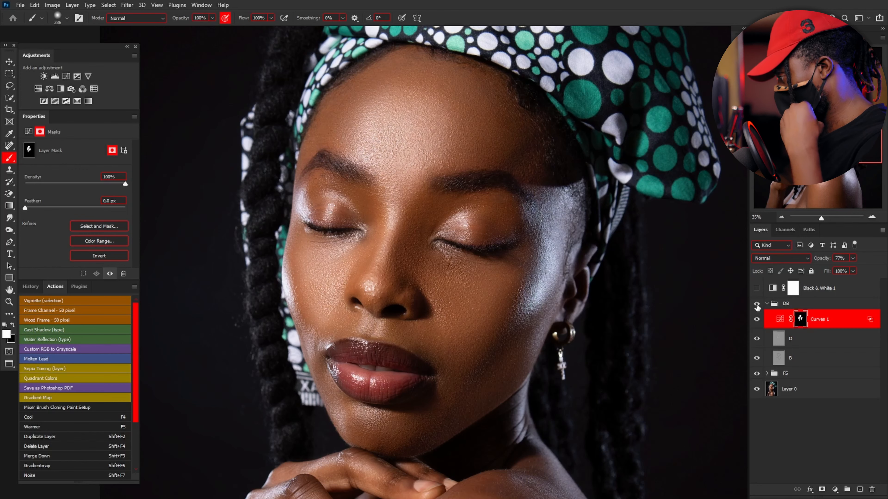
pyautogui.scroll(-4, 641, 290)
pyautogui.scroll(2, 640, 283)
# Step: Collapse the DB group, add a Curves layer above the FS group with a point at input 86, output 185, and invert its mask
pyautogui.click(767, 304)
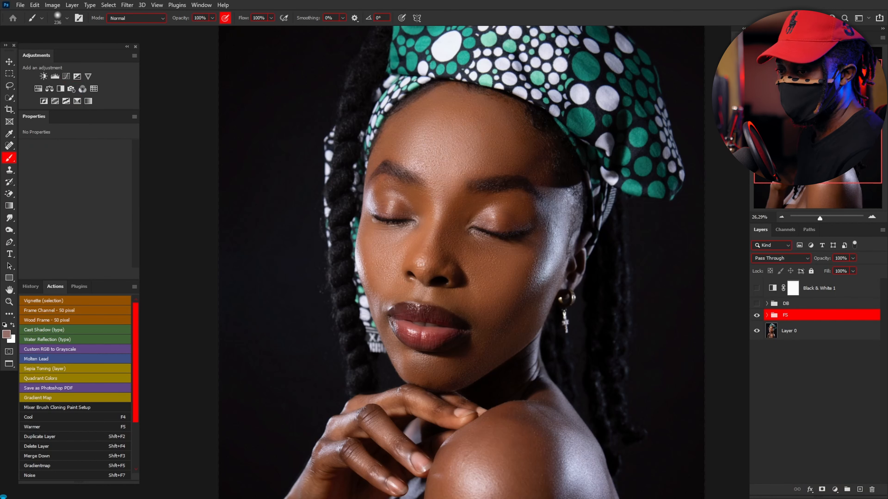
pyautogui.click(66, 76)
pyautogui.moveTo(80, 208); pyautogui.dragTo(71, 191)
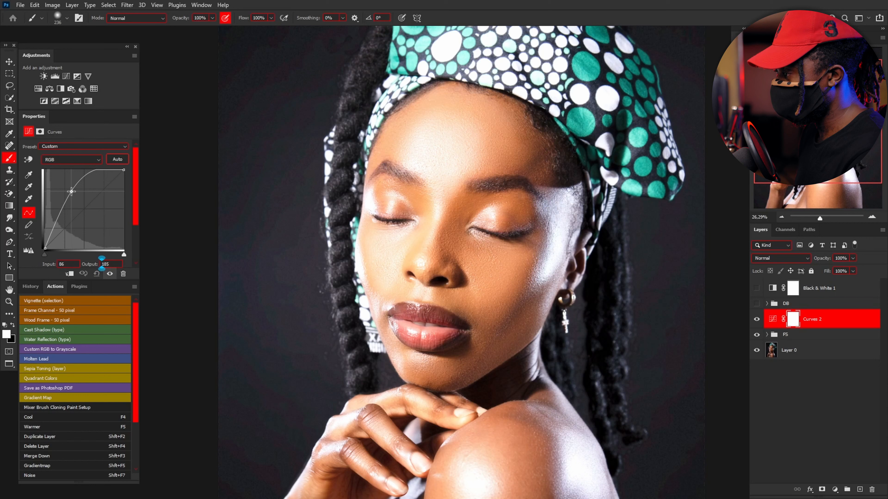
pyautogui.hotkey('ctrl', 'i')
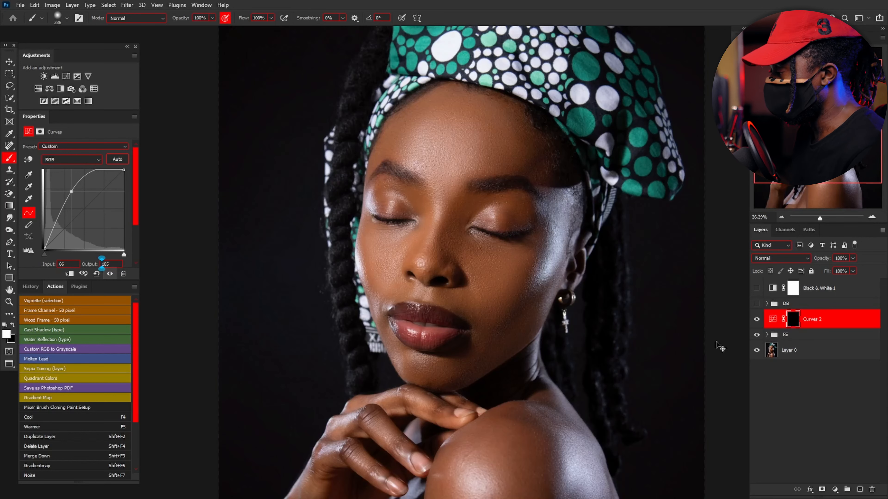
# Step: Resize the brush and paint white on the Curves 2 mask over the forehead and the bridge of the nose
pyautogui.keyDown('alt'); pyautogui.rightClick(430, 138); pyautogui.keyUp('alt')
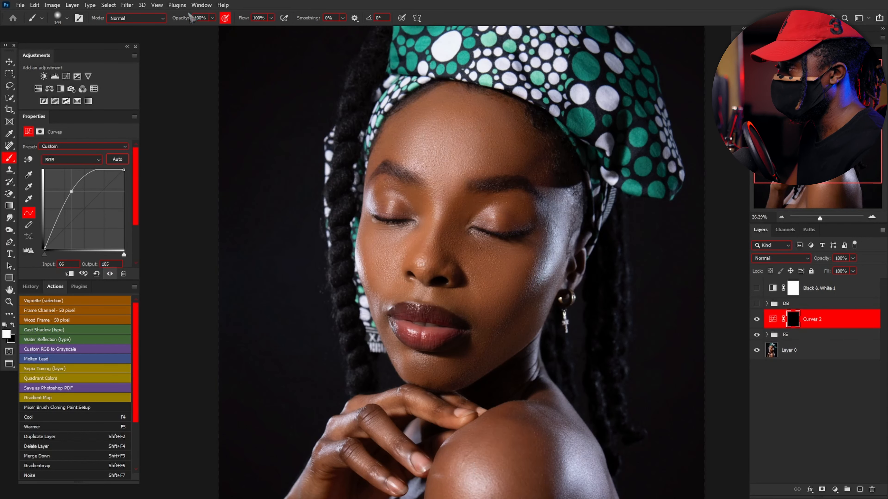
pyautogui.keyDown('alt'); pyautogui.rightClick(432, 132); pyautogui.keyUp('alt')
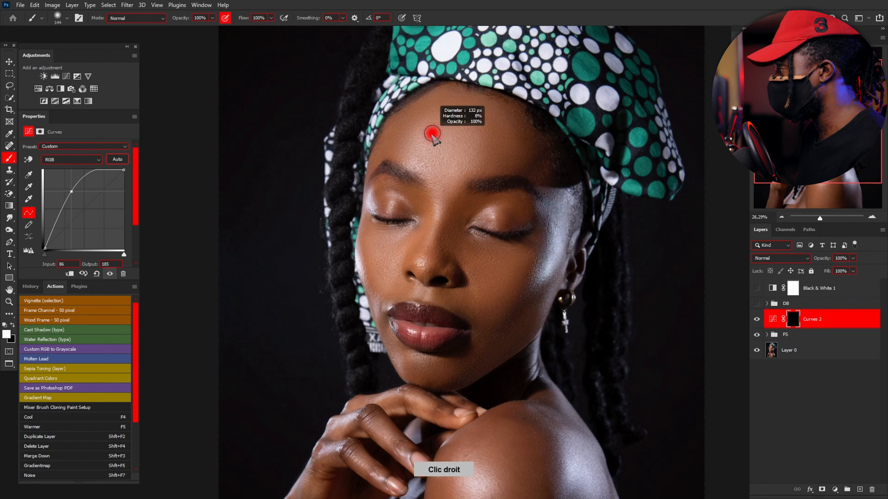
pyautogui.moveTo(441, 112)
pyautogui.mouseDown()
pyautogui.moveTo(482, 120)
pyautogui.moveTo(465, 128)
pyautogui.moveTo(482, 132)
pyautogui.mouseUp()
pyautogui.moveTo(419, 137)
pyautogui.mouseDown()
pyautogui.moveTo(506, 154)
pyautogui.moveTo(430, 149)
pyautogui.moveTo(448, 165)
pyautogui.moveTo(422, 164)
pyautogui.moveTo(478, 180)
pyautogui.moveTo(427, 177)
pyautogui.moveTo(465, 185)
pyautogui.moveTo(435, 190)
pyautogui.moveTo(468, 194)
pyautogui.moveTo(436, 206)
pyautogui.moveTo(421, 264)
pyautogui.mouseUp()
pyautogui.keyDown('alt'); pyautogui.rightClick(439, 202); pyautogui.keyUp('alt')
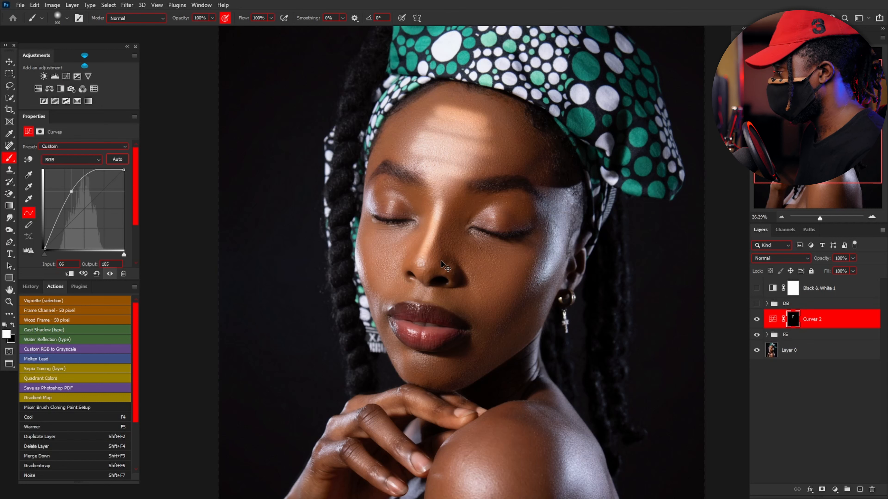
pyautogui.hotkey('ctrl', 'z')
pyautogui.moveTo(440, 203); pyautogui.dragTo(422, 263)
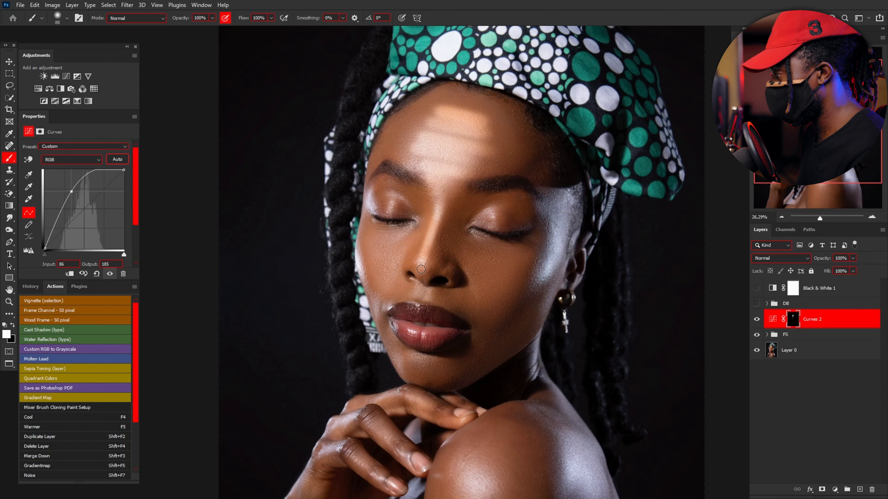
# Step: Paint white strokes on the Curves 2 mask over both cheeks below the eyes
pyautogui.moveTo(378, 237)
pyautogui.mouseDown()
pyautogui.moveTo(398, 240)
pyautogui.moveTo(384, 270)
pyautogui.moveTo(395, 280)
pyautogui.moveTo(384, 290)
pyautogui.mouseUp()
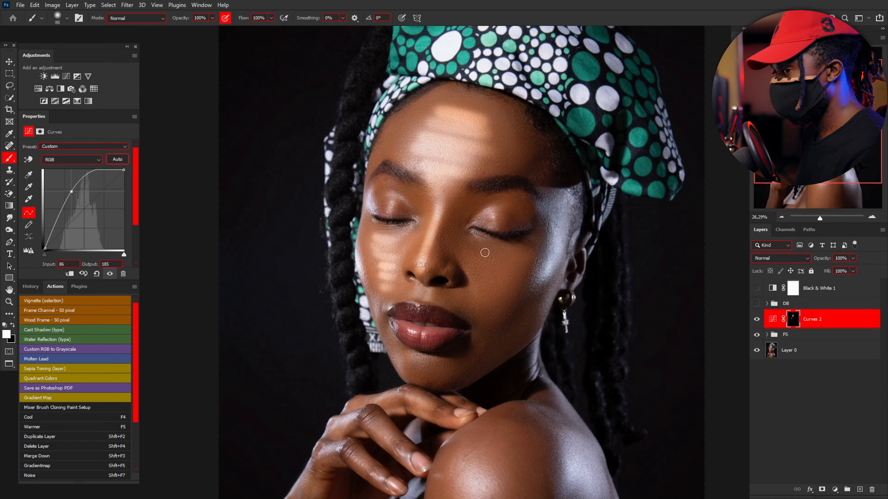
pyautogui.moveTo(491, 257)
pyautogui.mouseDown()
pyautogui.moveTo(524, 256)
pyautogui.moveTo(488, 262)
pyautogui.moveTo(520, 264)
pyautogui.moveTo(488, 270)
pyautogui.moveTo(504, 275)
pyautogui.moveTo(485, 280)
pyautogui.moveTo(496, 286)
pyautogui.moveTo(508, 286)
pyautogui.moveTo(527, 258)
pyautogui.moveTo(488, 315)
pyautogui.mouseUp()
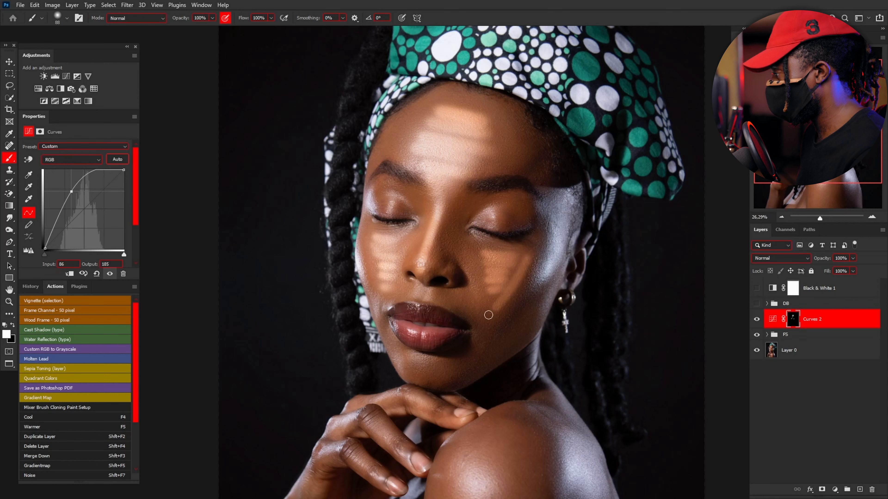
pyautogui.hotkey('ctrl', 'z')
pyautogui.moveTo(527, 255); pyautogui.dragTo(482, 318)
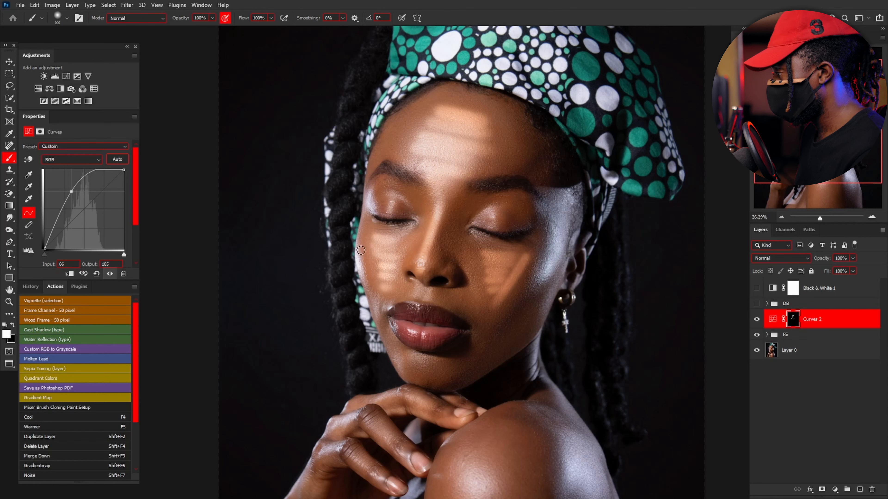
pyautogui.moveTo(375, 236); pyautogui.dragTo(391, 290)
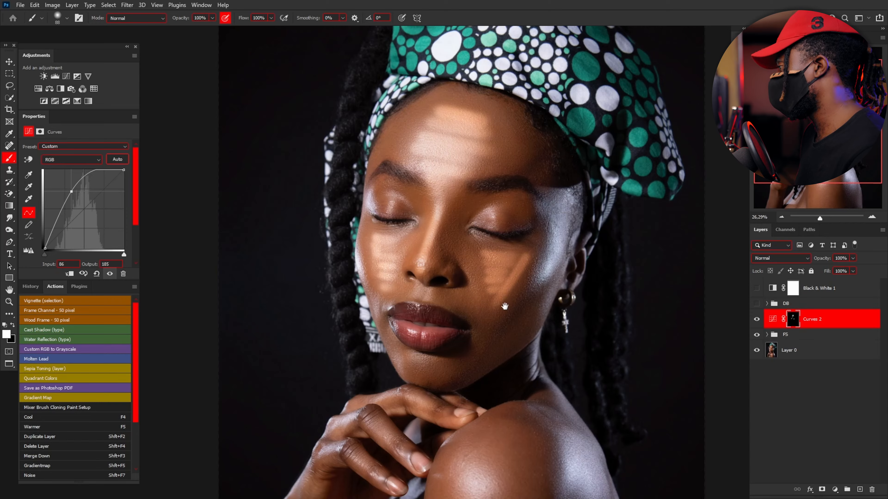
# Step: Brighten the lip and chin area with white strokes on the Curves 2 mask, adjusting the brush size to 103 px
pyautogui.moveTo(505, 307); pyautogui.dragTo(511, 252)
pyautogui.keyDown('alt'); pyautogui.rightClick(421, 247); pyautogui.keyUp('alt')
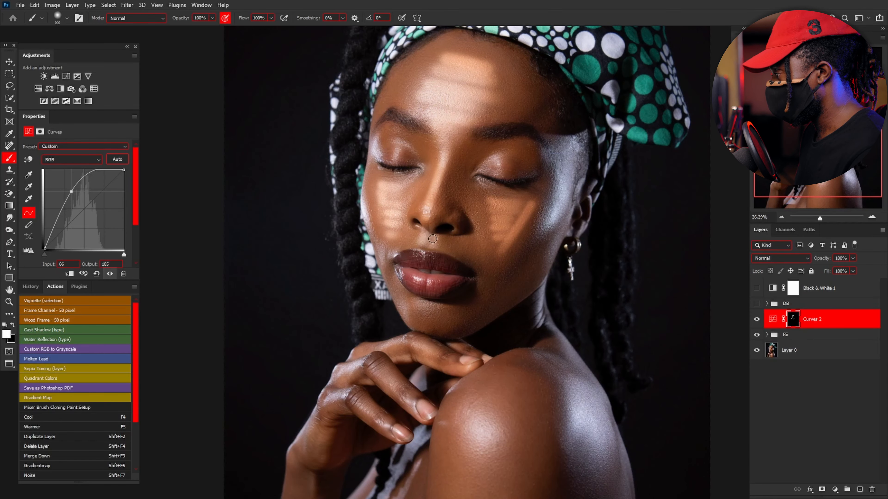
pyautogui.moveTo(447, 281)
pyautogui.mouseDown()
pyautogui.moveTo(449, 249)
pyautogui.moveTo(428, 275)
pyautogui.moveTo(453, 275)
pyautogui.moveTo(423, 273)
pyautogui.moveTo(465, 277)
pyautogui.moveTo(435, 287)
pyautogui.mouseUp()
pyautogui.keyDown('alt'); pyautogui.rightClick(428, 272); pyautogui.keyUp('alt')
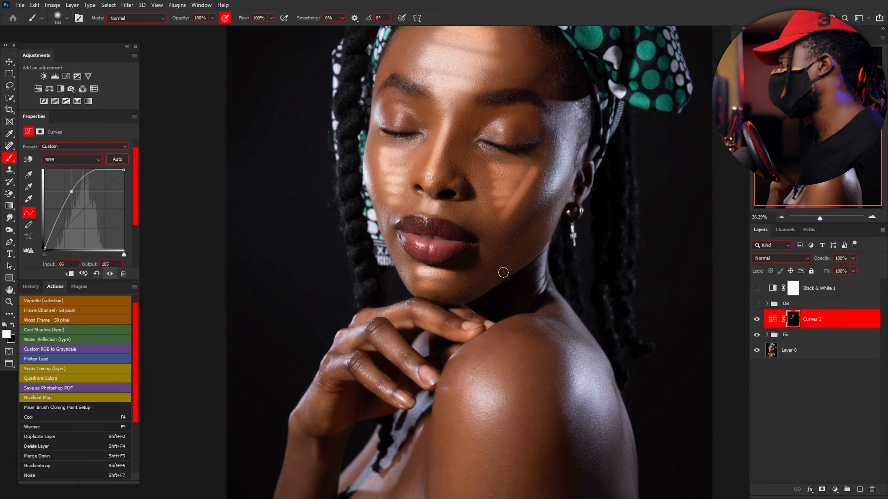
# Step: Add a darkening Curves layer above Curves 2 with a point at input 149, output 91, and invert its mask to black
pyautogui.scroll(-6, 536, 208)
pyautogui.scroll(3, 533, 203)
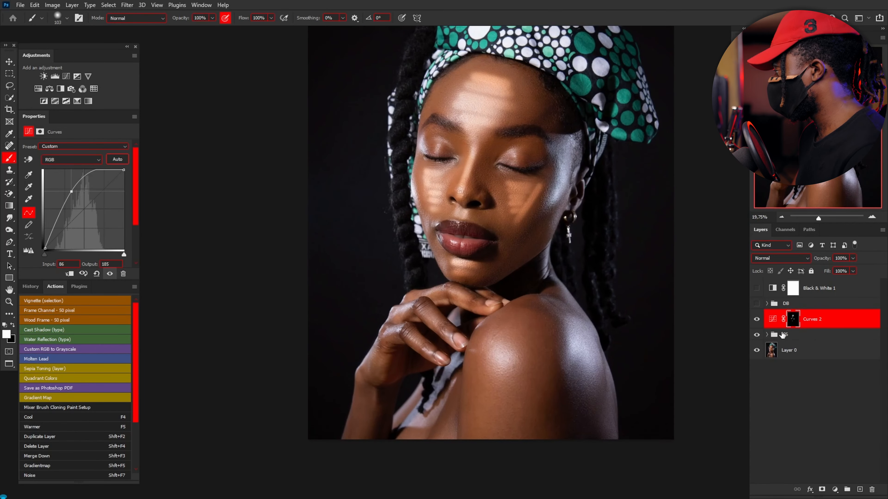
pyautogui.click(822, 320)
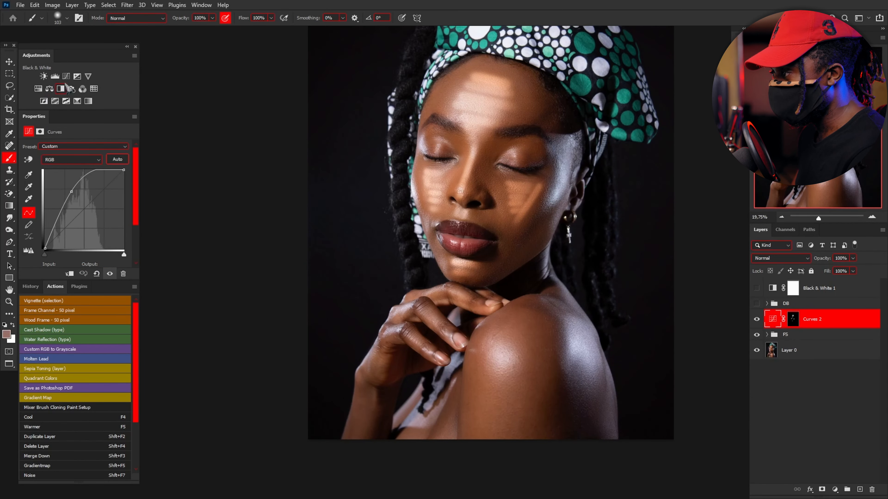
pyautogui.click(66, 76)
pyautogui.moveTo(86, 214); pyautogui.dragTo(91, 220)
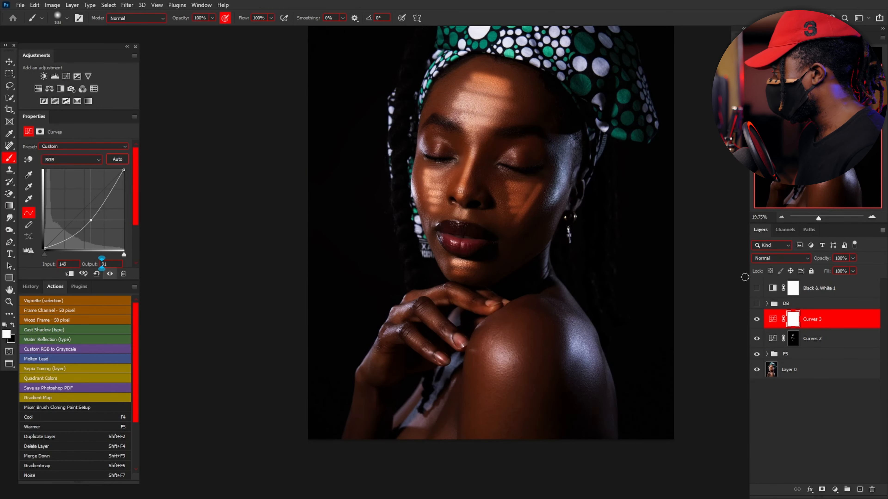
pyautogui.click(794, 319)
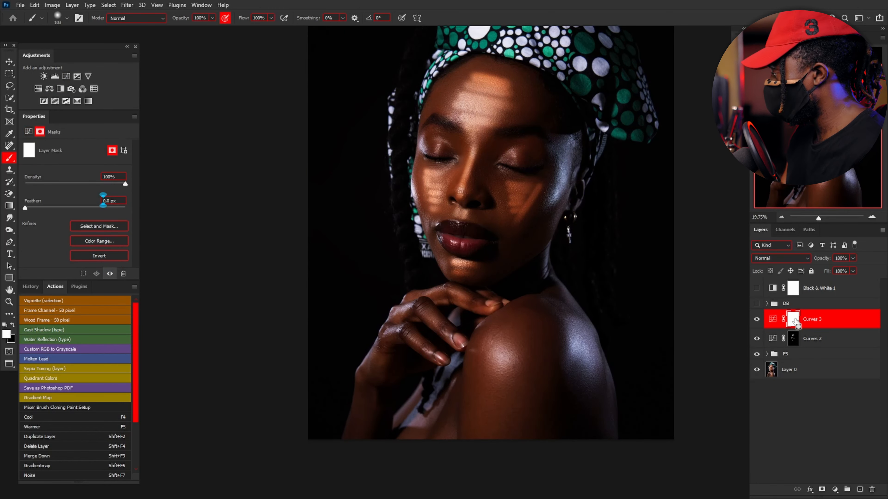
pyautogui.hotkey('ctrl', 'i')
# Step: Paint white on the Curves 3 mask along both sides of the nose and beneath both cheeks to darken the contours
pyautogui.scroll(5, 648, 291)
pyautogui.moveTo(355, 151); pyautogui.dragTo(362, 205)
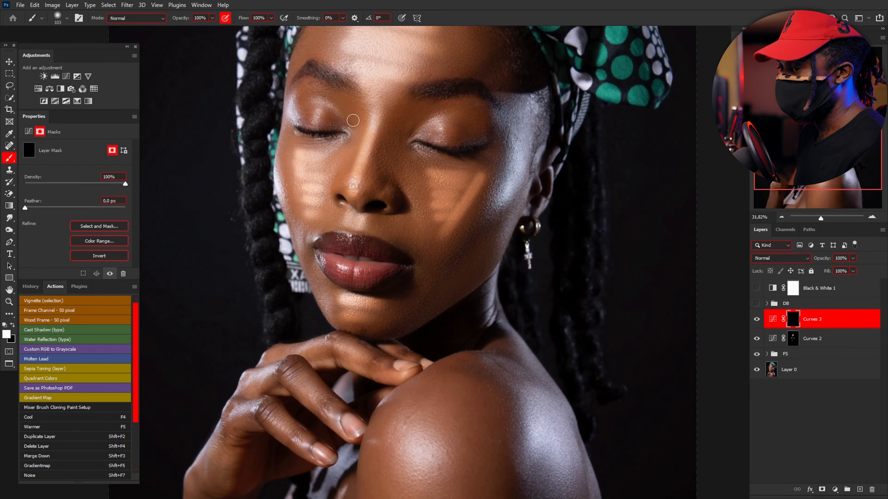
pyautogui.moveTo(341, 97)
pyautogui.mouseDown()
pyautogui.moveTo(355, 114)
pyautogui.moveTo(348, 168)
pyautogui.moveTo(355, 124)
pyautogui.moveTo(341, 185)
pyautogui.mouseUp()
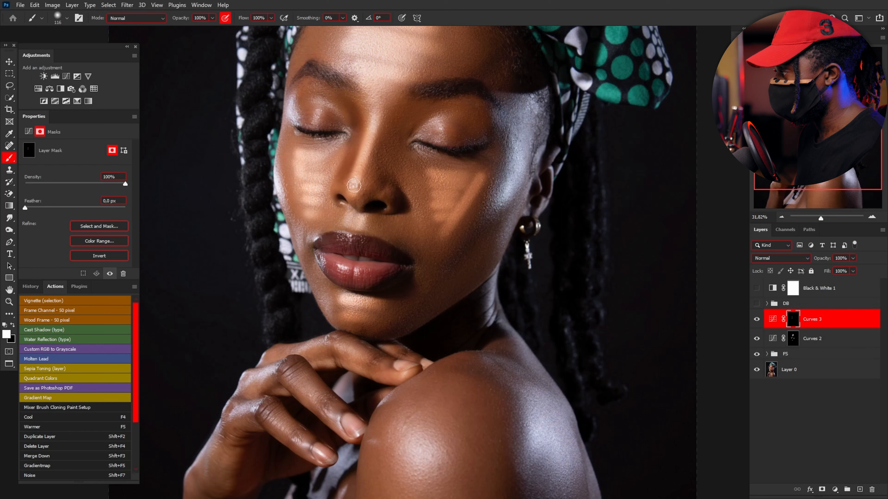
pyautogui.moveTo(420, 113)
pyautogui.mouseDown()
pyautogui.moveTo(382, 159)
pyautogui.moveTo(383, 174)
pyautogui.moveTo(419, 193)
pyautogui.mouseUp()
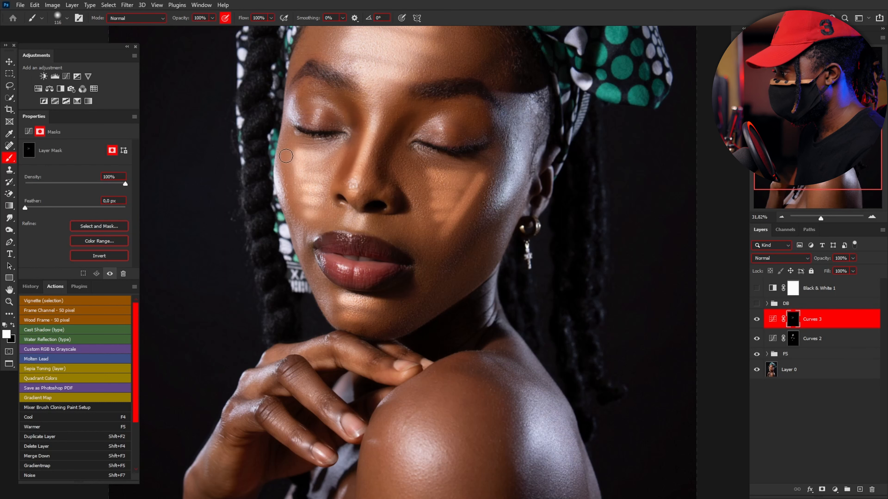
pyautogui.moveTo(283, 149); pyautogui.dragTo(294, 223)
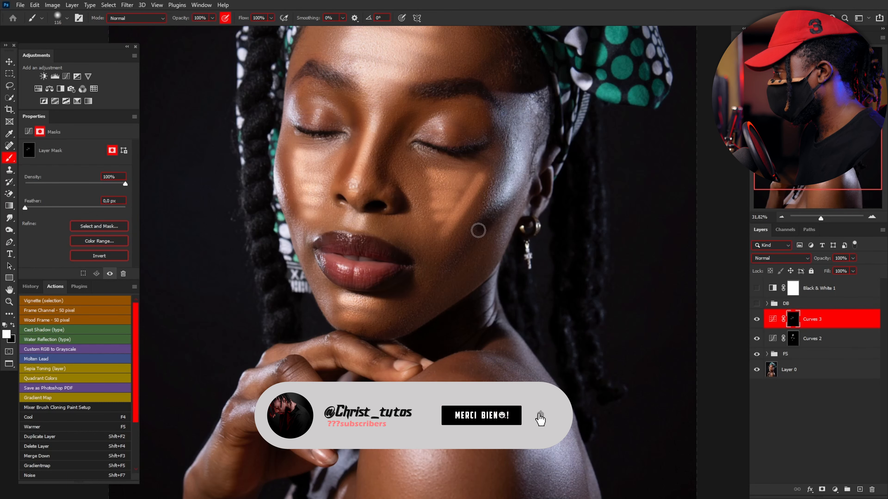
pyautogui.moveTo(489, 203); pyautogui.dragTo(478, 242)
# Step: Resize the brush to 144 px and paint white on the Curves 3 mask along the outer edges of the forehead
pyautogui.moveTo(402, 105); pyautogui.dragTo(406, 141)
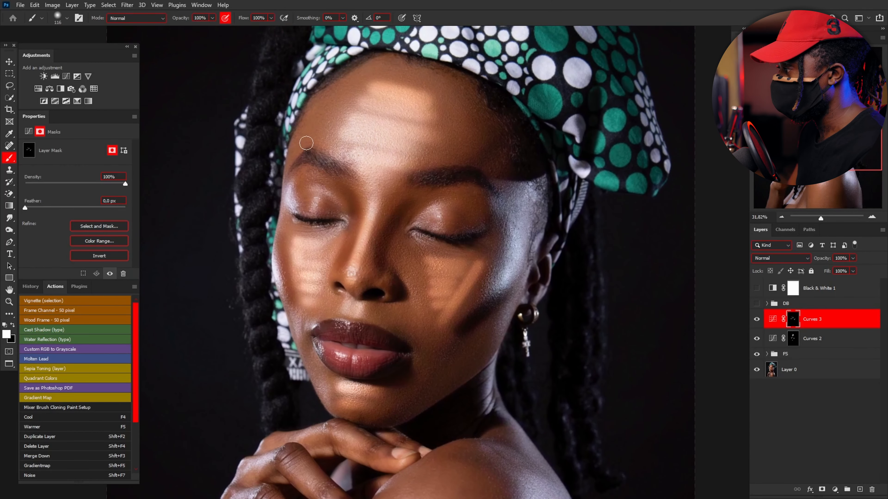
pyautogui.keyDown('alt'); pyautogui.rightClick(465, 99); pyautogui.keyUp('alt')
pyautogui.moveTo(465, 99); pyautogui.dragTo(440, 83)
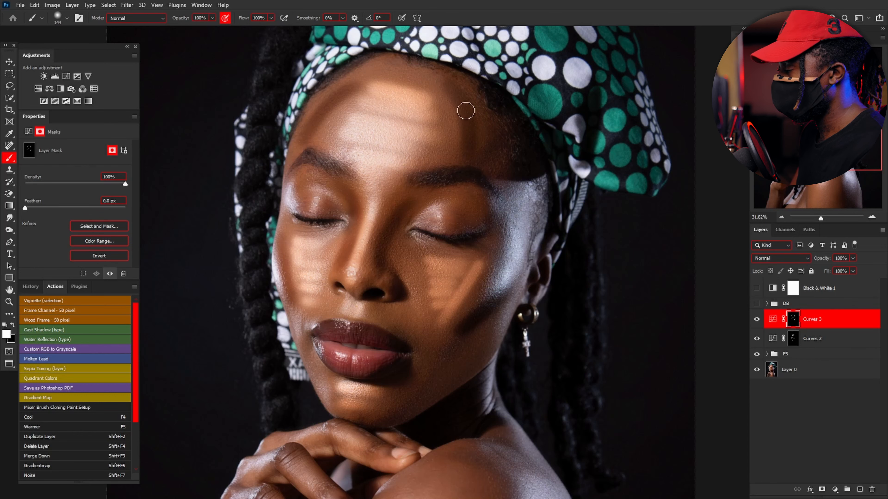
pyautogui.moveTo(489, 193); pyautogui.dragTo(497, 128)
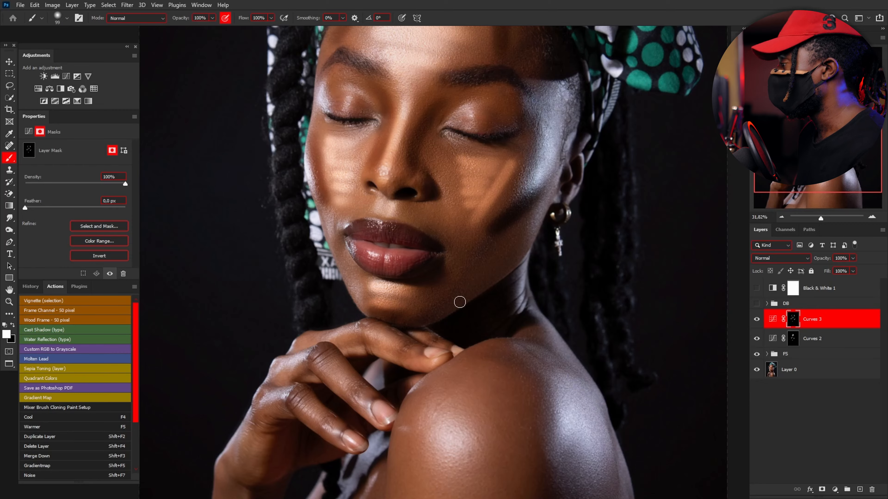
# Step: Feather the Curves 3 layer mask by 82.4 px to soften the burn strokes
pyautogui.scroll(-12, 496, 187)
pyautogui.scroll(12, 476, 154)
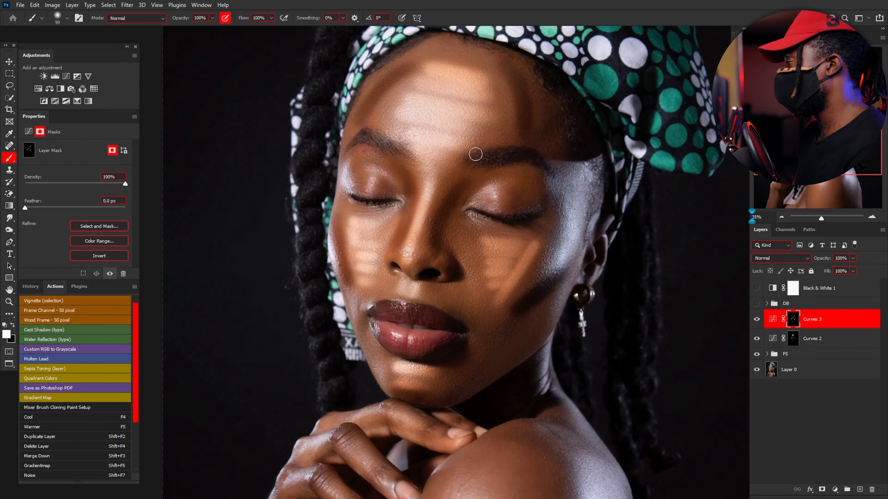
pyautogui.scroll(2, 475, 155)
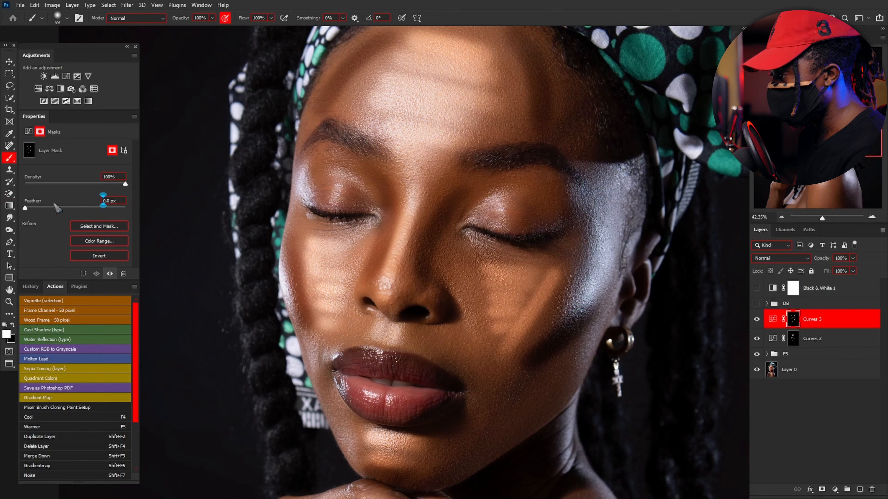
pyautogui.moveTo(25, 208); pyautogui.dragTo(98, 221)
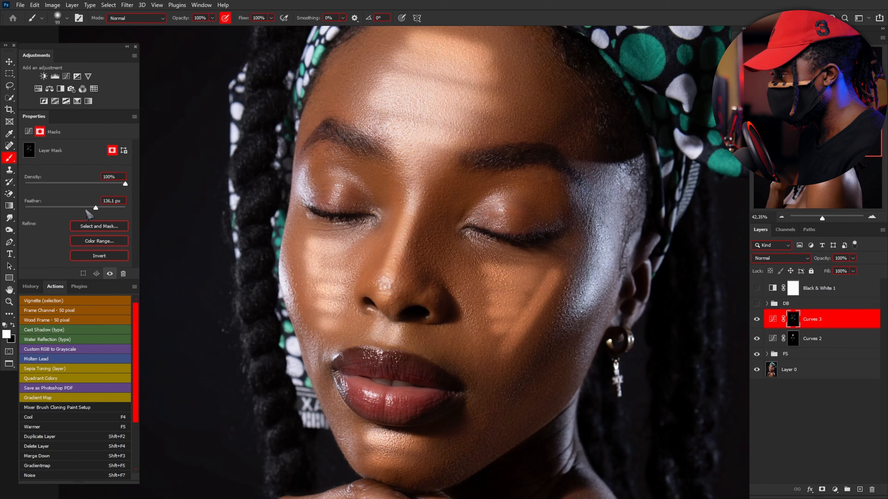
pyautogui.moveTo(96, 209)
pyautogui.mouseDown()
pyautogui.moveTo(104, 212)
pyautogui.moveTo(28, 212)
pyautogui.moveTo(89, 220)
pyautogui.mouseUp()
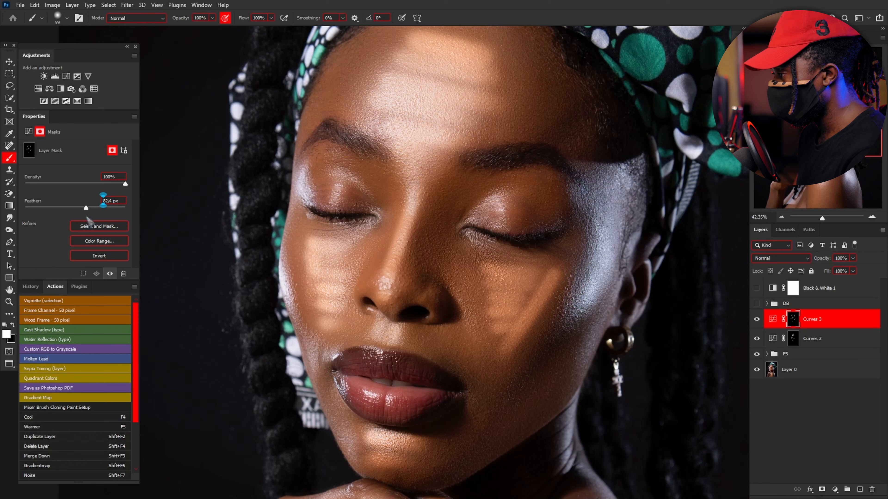
# Step: Feather the Curves 2 layer mask by 90.1 px to soften the dodge strokes
pyautogui.click(794, 341)
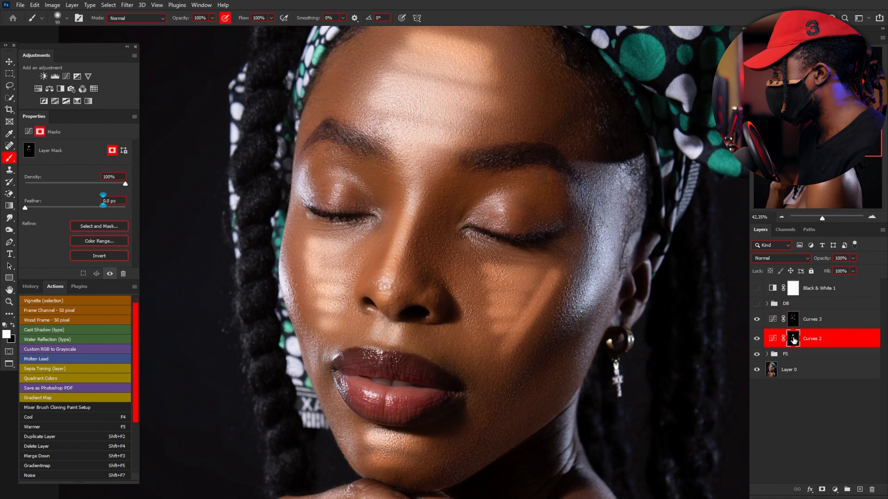
pyautogui.moveTo(76, 218)
pyautogui.mouseDown()
pyautogui.moveTo(30, 214)
pyautogui.moveTo(89, 213)
pyautogui.mouseUp()
pyautogui.scroll(-8, 496, 271)
pyautogui.scroll(3, 497, 258)
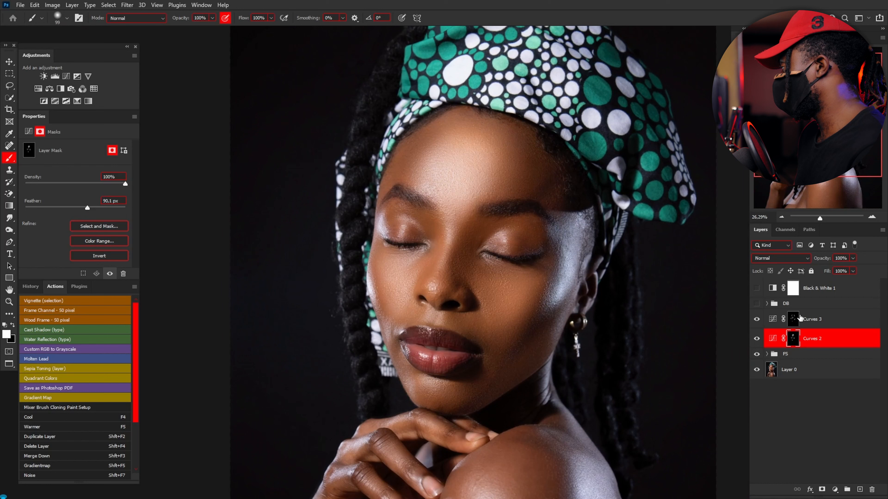
# Step: Group the Curves 2 and Curves 3 layers and toggle the group's visibility to compare the face before and after
pyautogui.keyDown('shift'); pyautogui.click(818, 320); pyautogui.keyUp('shift')
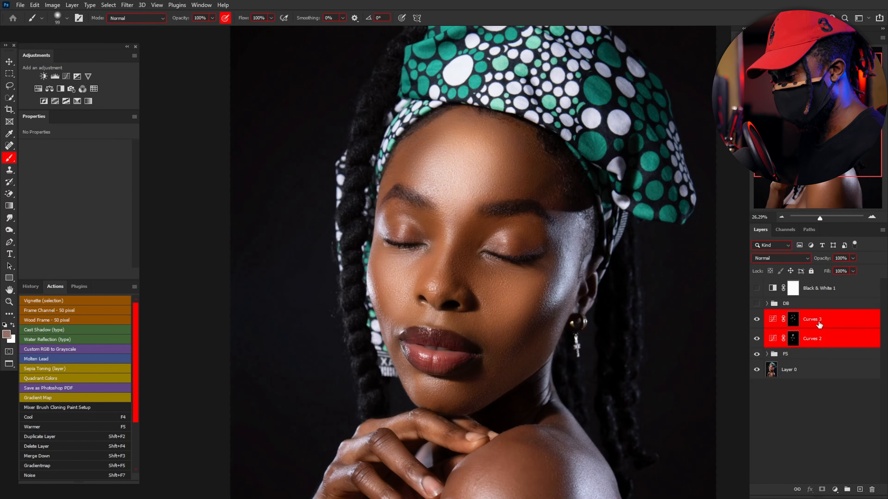
pyautogui.hotkey('ctrl', 'g')
pyautogui.click(756, 315)
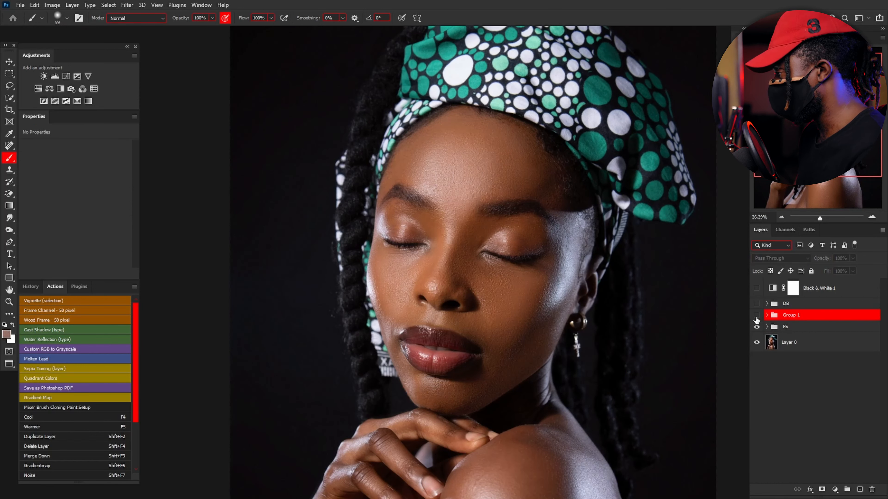
pyautogui.click(757, 316)
pyautogui.click(757, 316)
pyautogui.click(757, 316)
# Step: Lower the opacity of the new Curves group to 51% and toggle its visibility to compare the result
pyautogui.moveTo(853, 258); pyautogui.dragTo(835, 280)
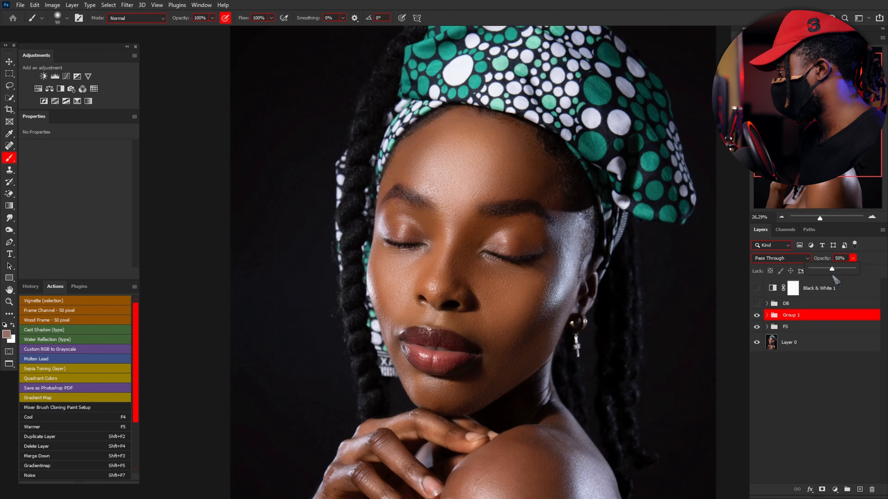
pyautogui.click(756, 316)
pyautogui.click(756, 316)
pyautogui.click(756, 316)
pyautogui.click(756, 316)
pyautogui.scroll(-3, 483, 282)
pyautogui.scroll(3, 483, 283)
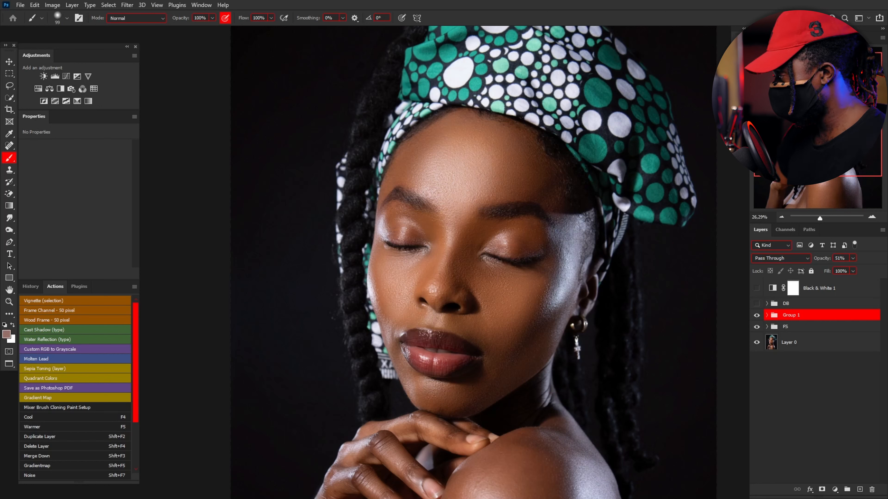